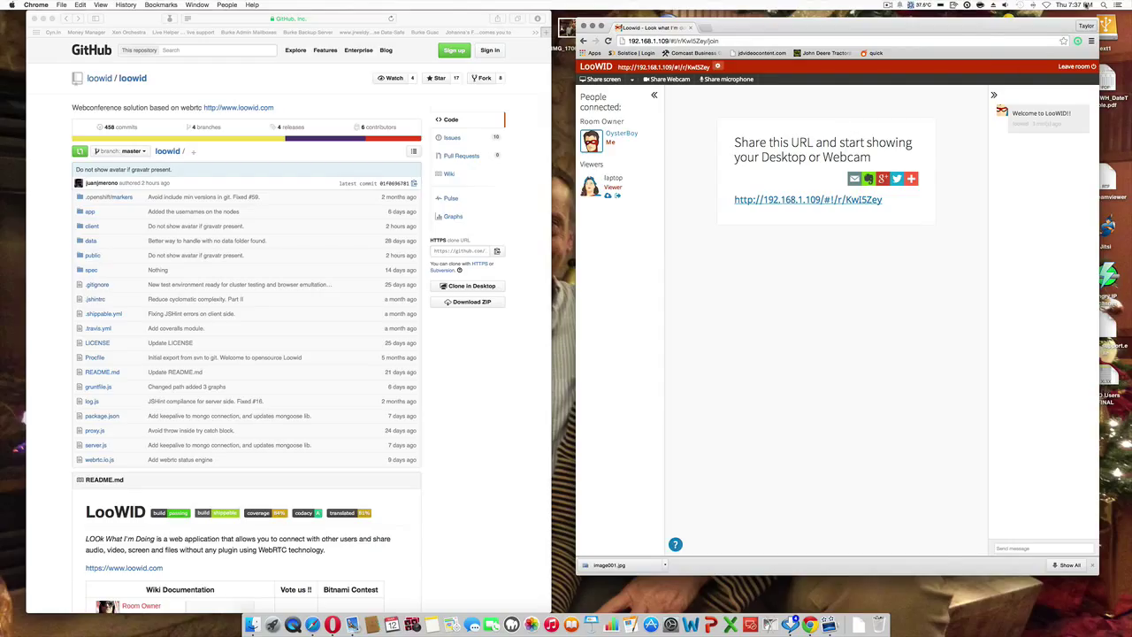
Check today's full date on the system clock.
click(1087, 5)
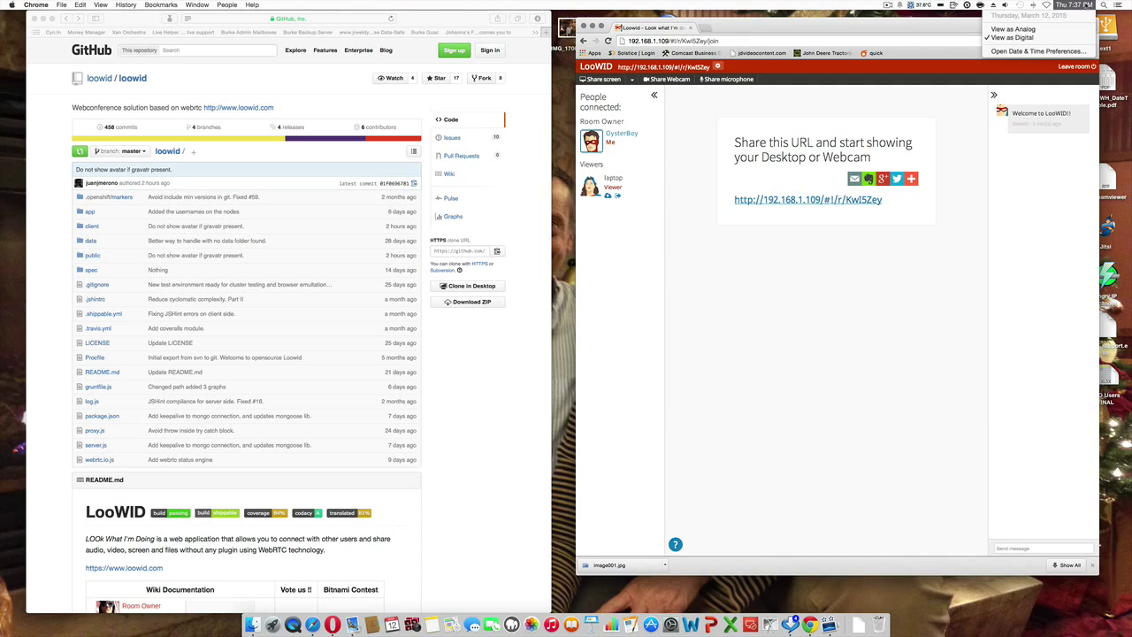
click(1087, 5)
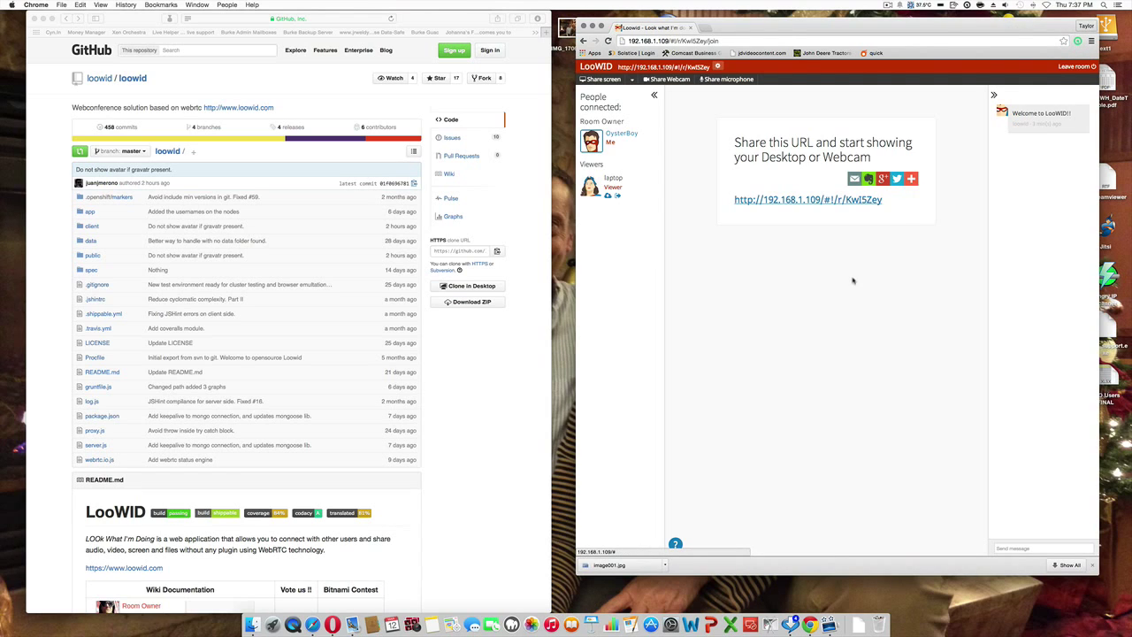
Nudge the GitHub window and the LooWID room window so they are arranged side by side.
click(262, 92)
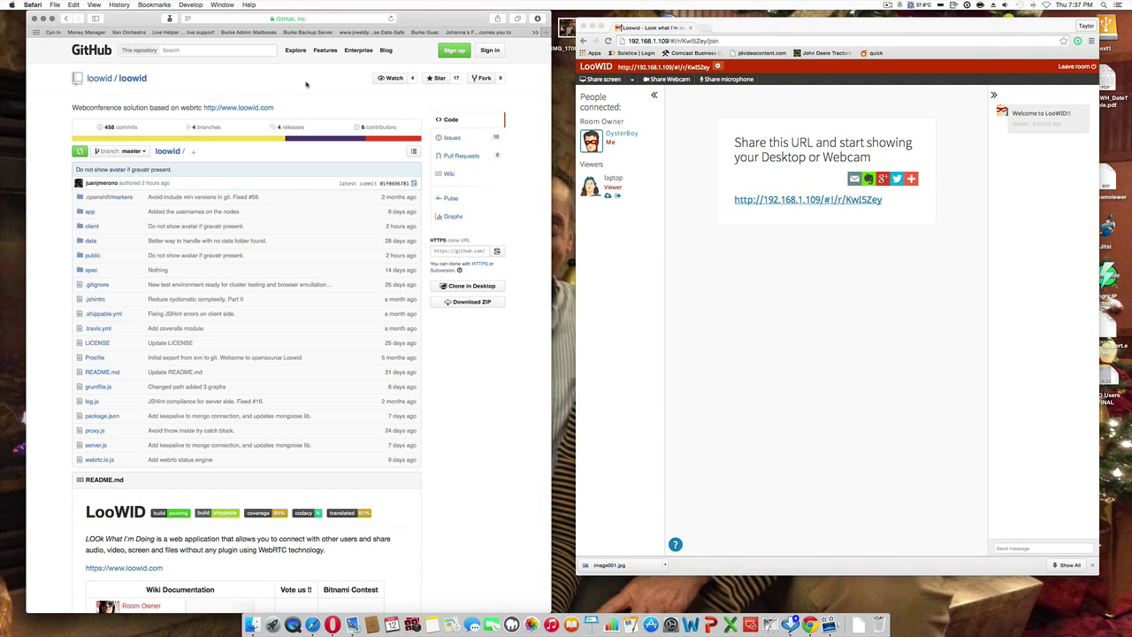
drag(420, 20, 421, 20)
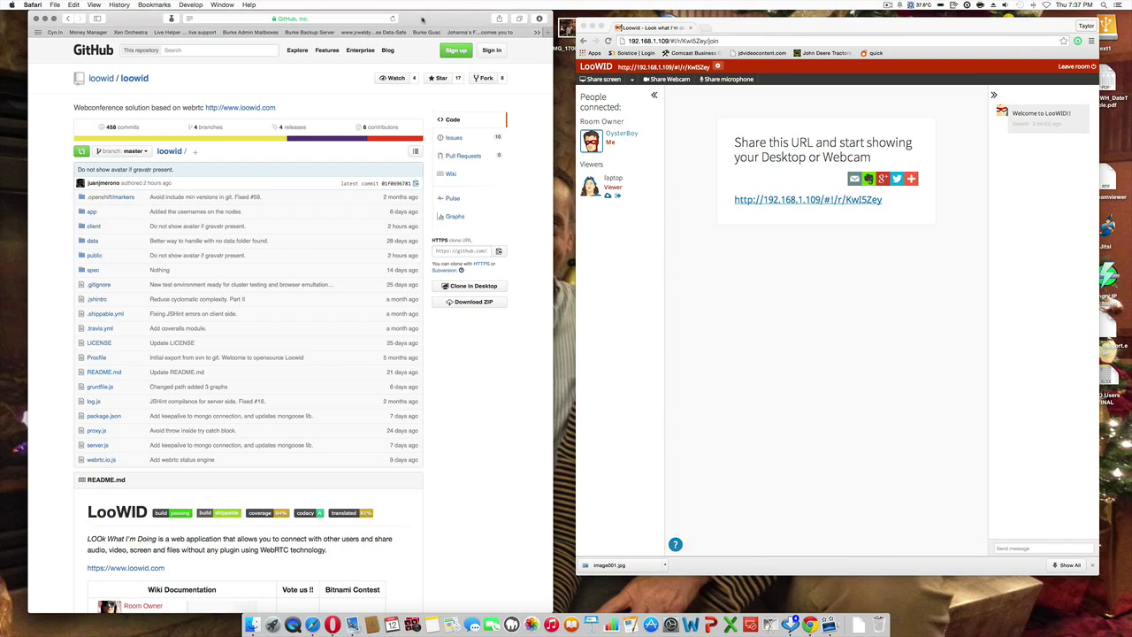
mouse_move(422, 19)
mouse_down()
mouse_move(422, 44)
mouse_move(424, 15)
mouse_up()
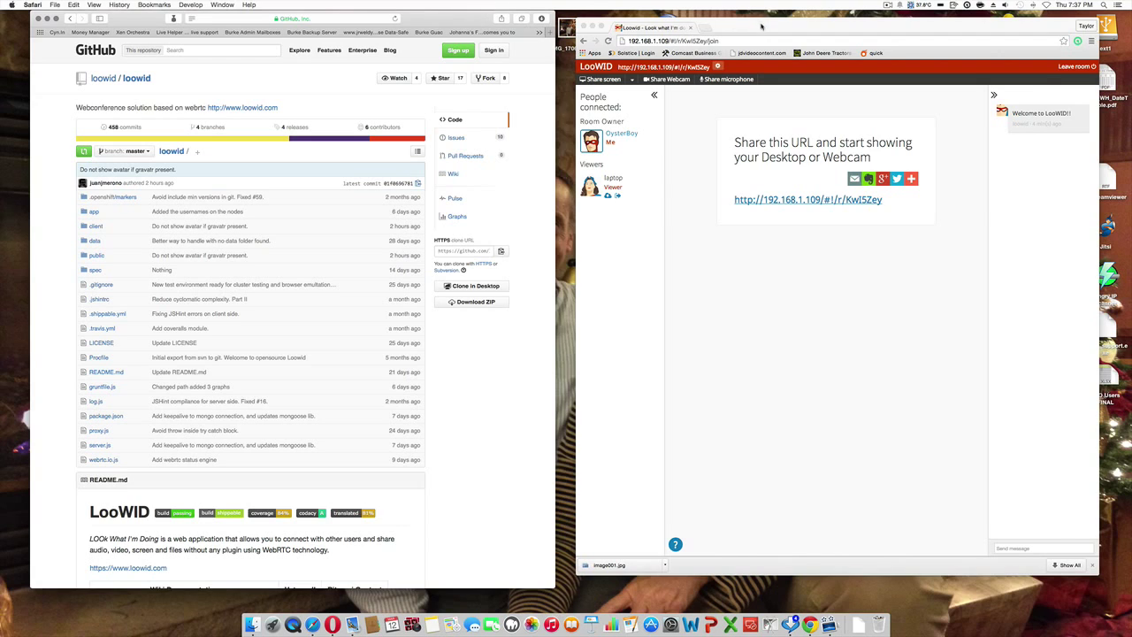
drag(760, 26, 761, 18)
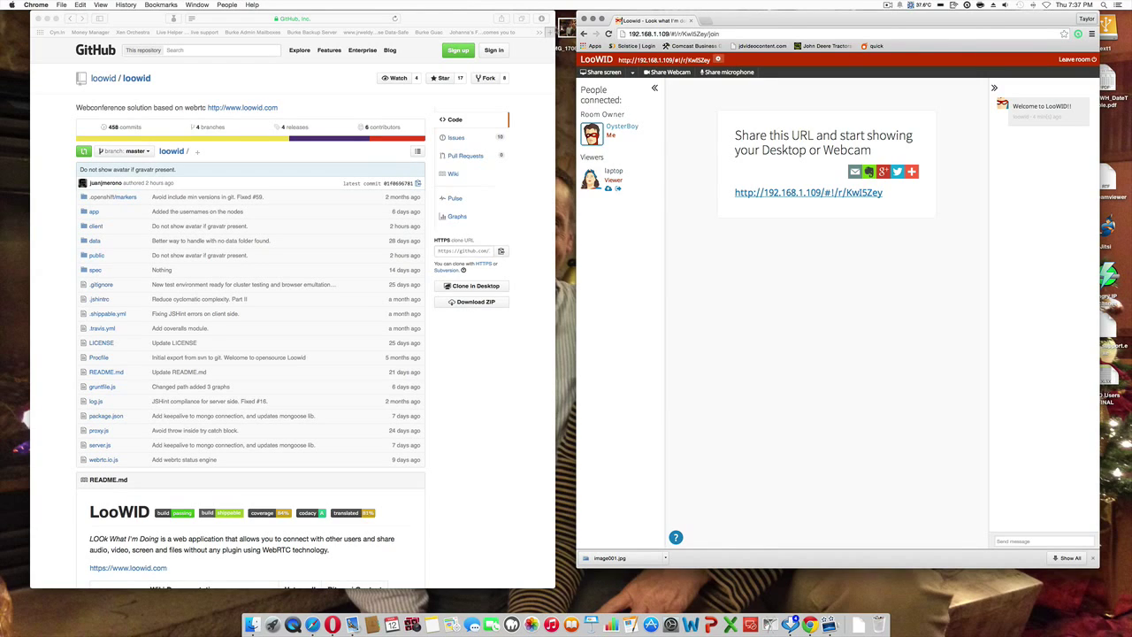
Open jrweldy.net in a new Safari tab alongside the GitHub page.
click(545, 37)
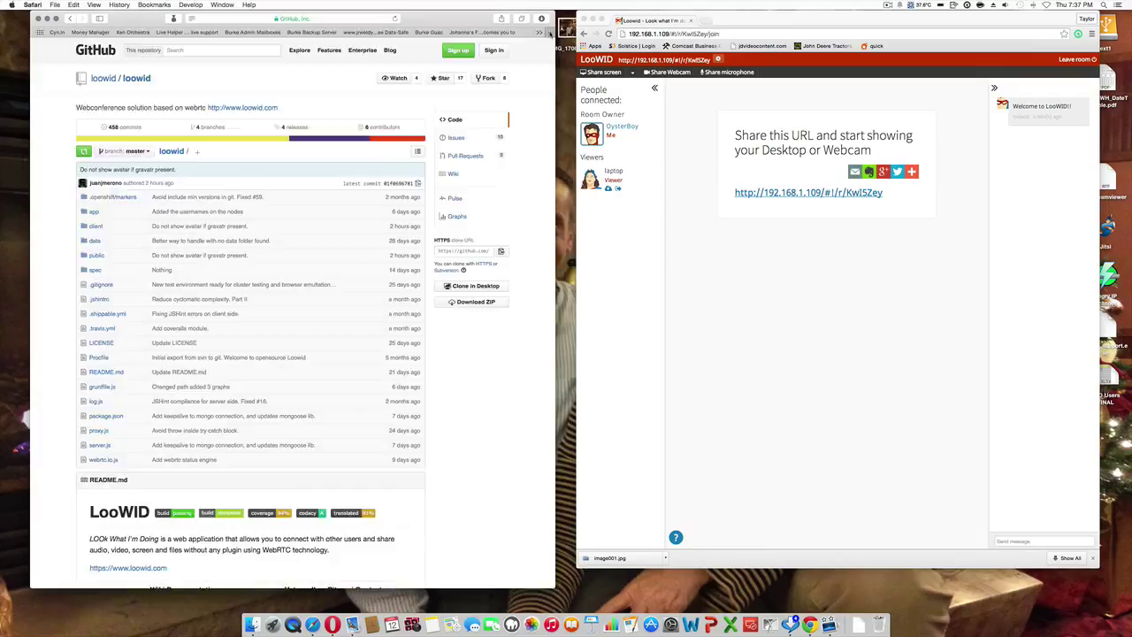
key(super+t)
click(307, 19)
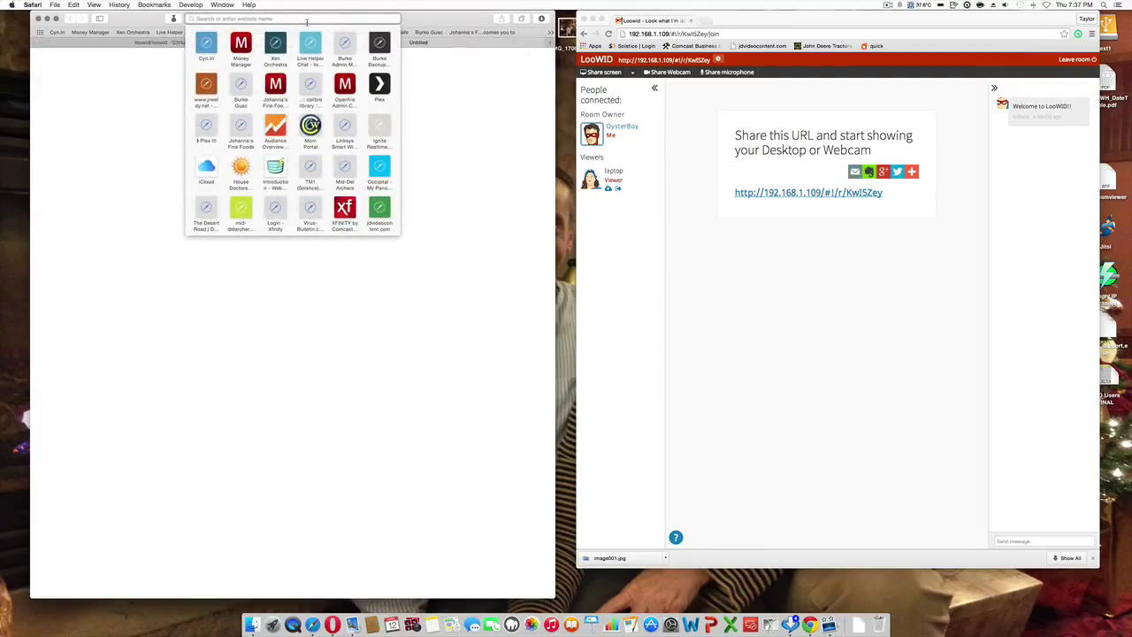
text(jrweldy.net)
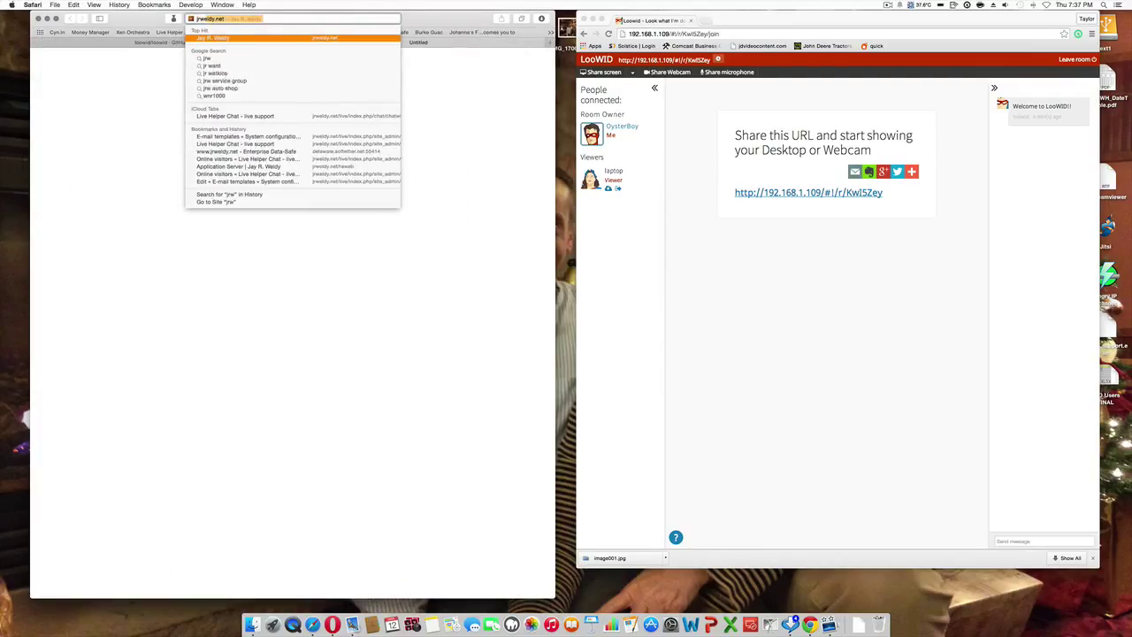
key(Return)
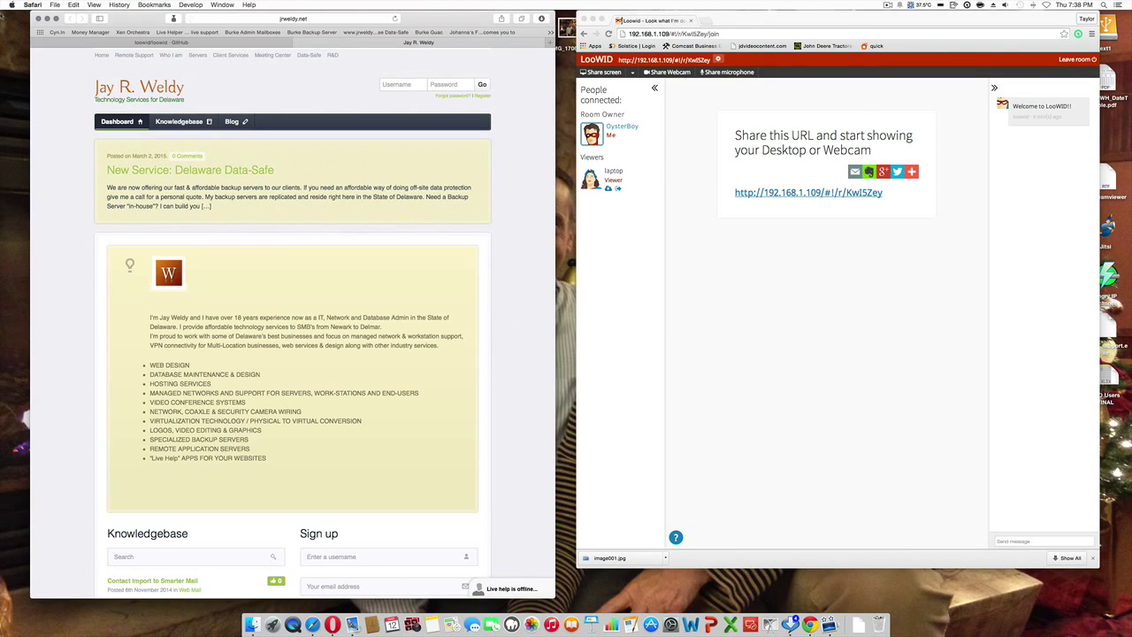
Return to the loowid GitHub repository and review its file list and the README's documentation, install, Docker and development sections.
click(120, 44)
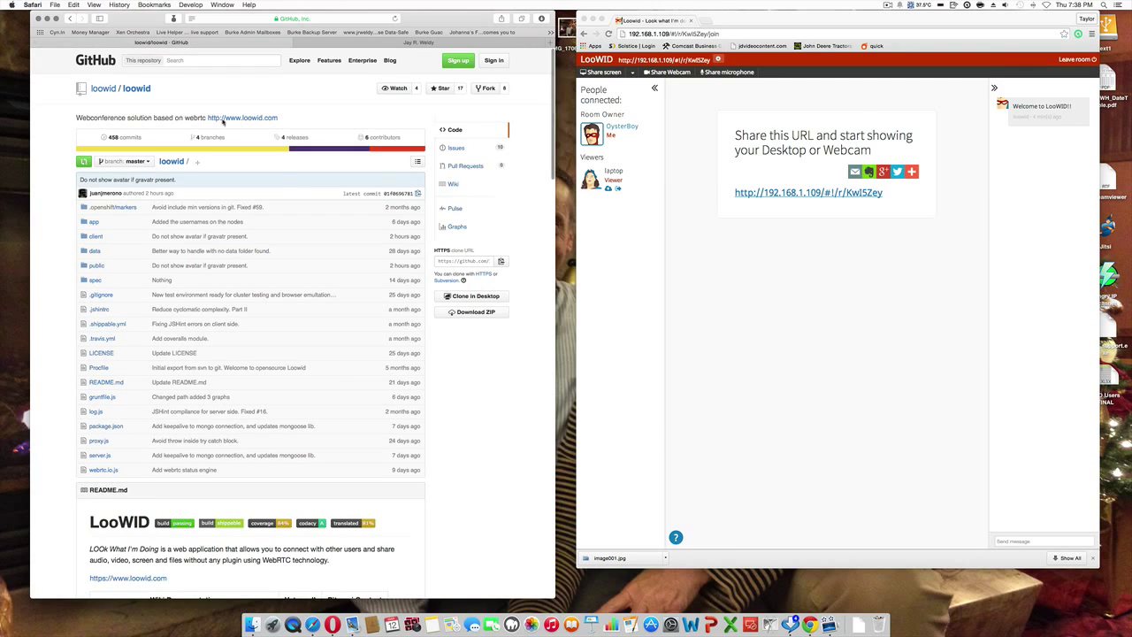
scroll(297, 259, down, 5)
scroll(299, 297, down, 3)
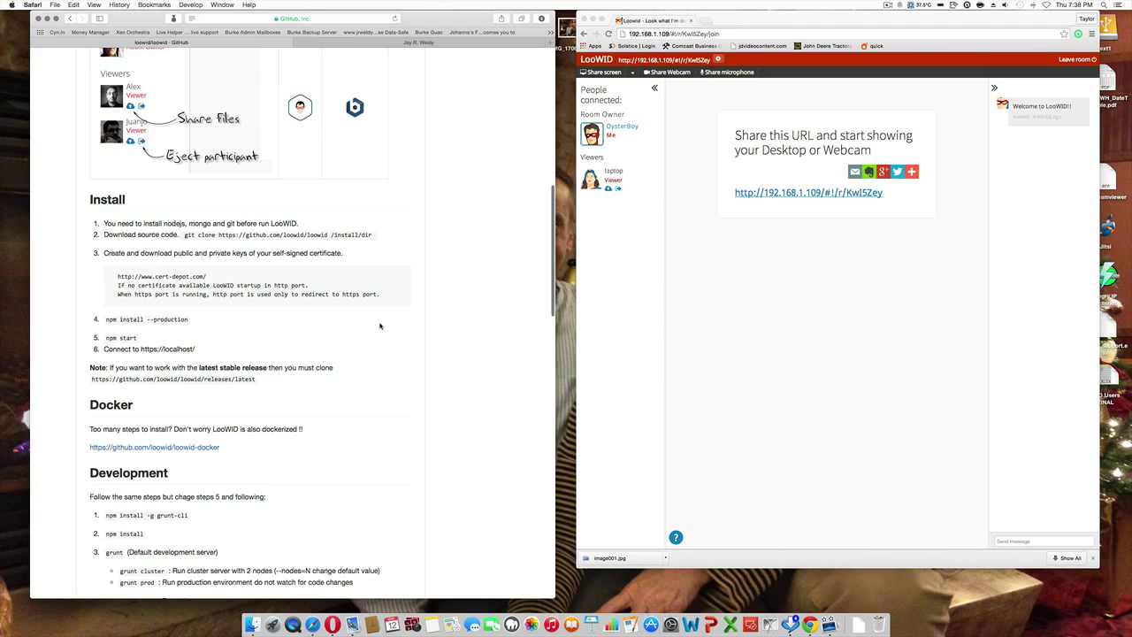
scroll(372, 319, down, 1)
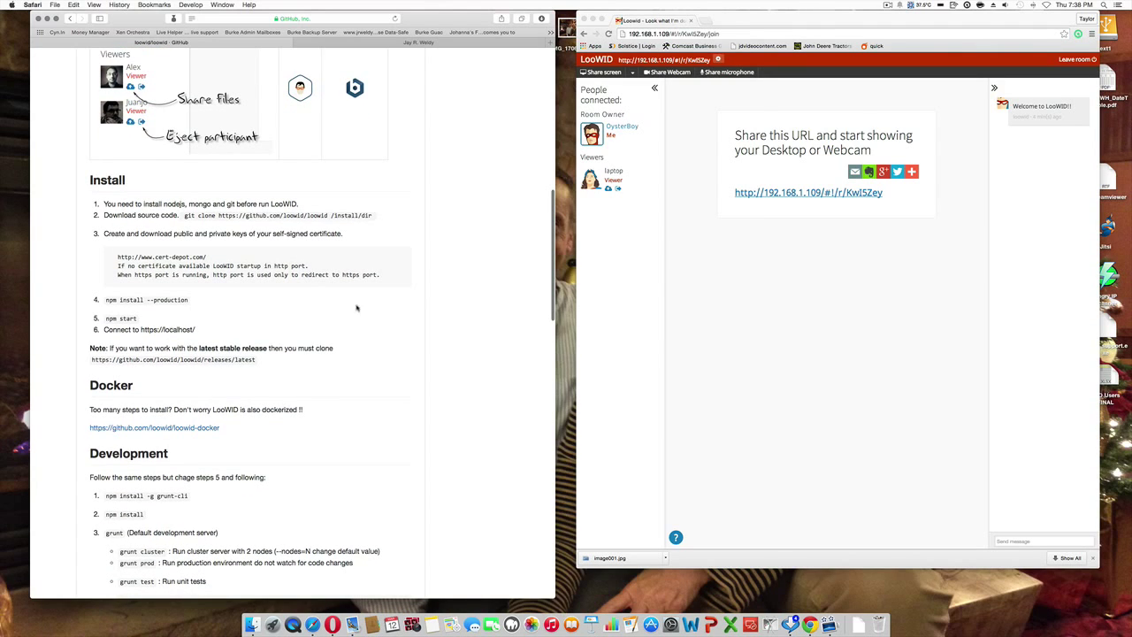
scroll(354, 309, down, 2)
scroll(345, 319, up, 5)
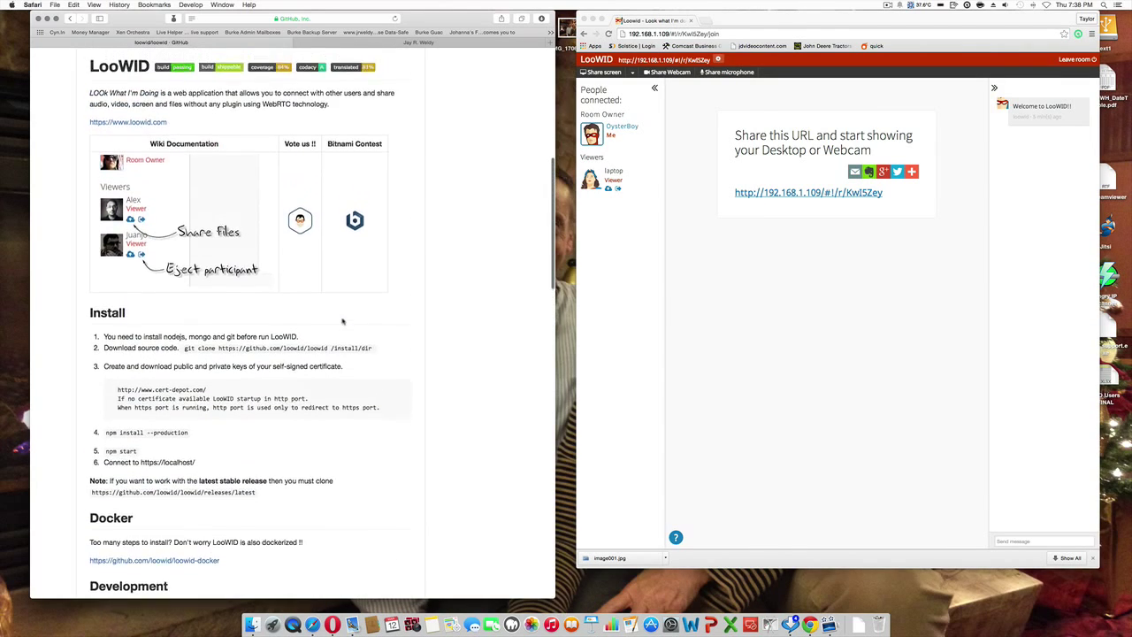
scroll(343, 321, up, 1)
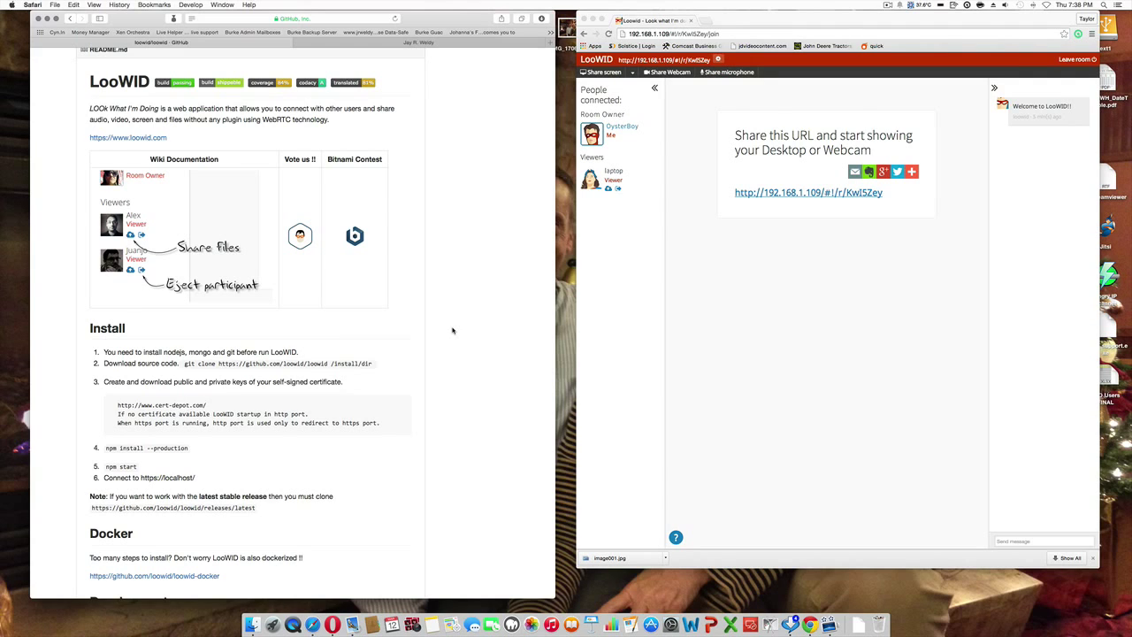
scroll(452, 330, down, 2)
scroll(452, 331, up, 2)
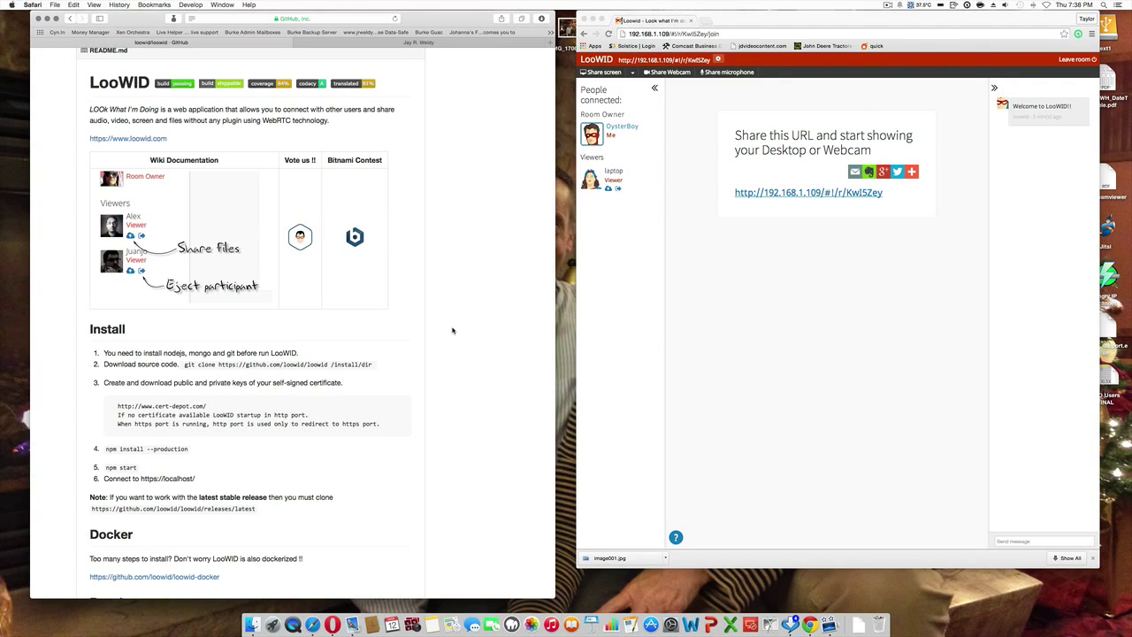
scroll(452, 331, up, 10)
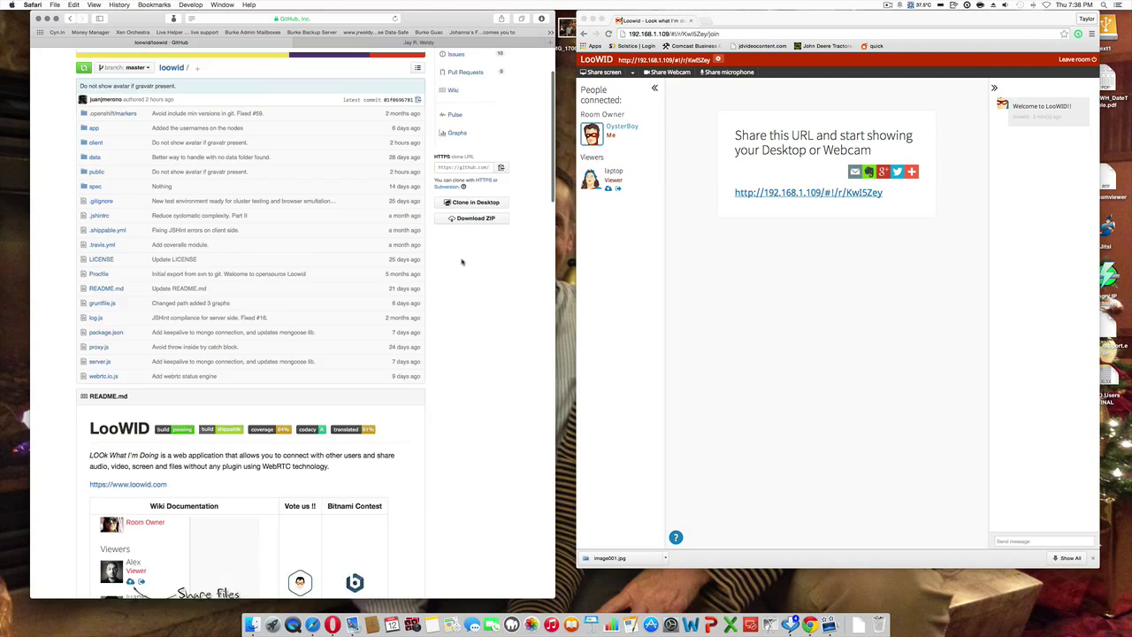
scroll(461, 280, down, 4)
scroll(461, 281, down, 2)
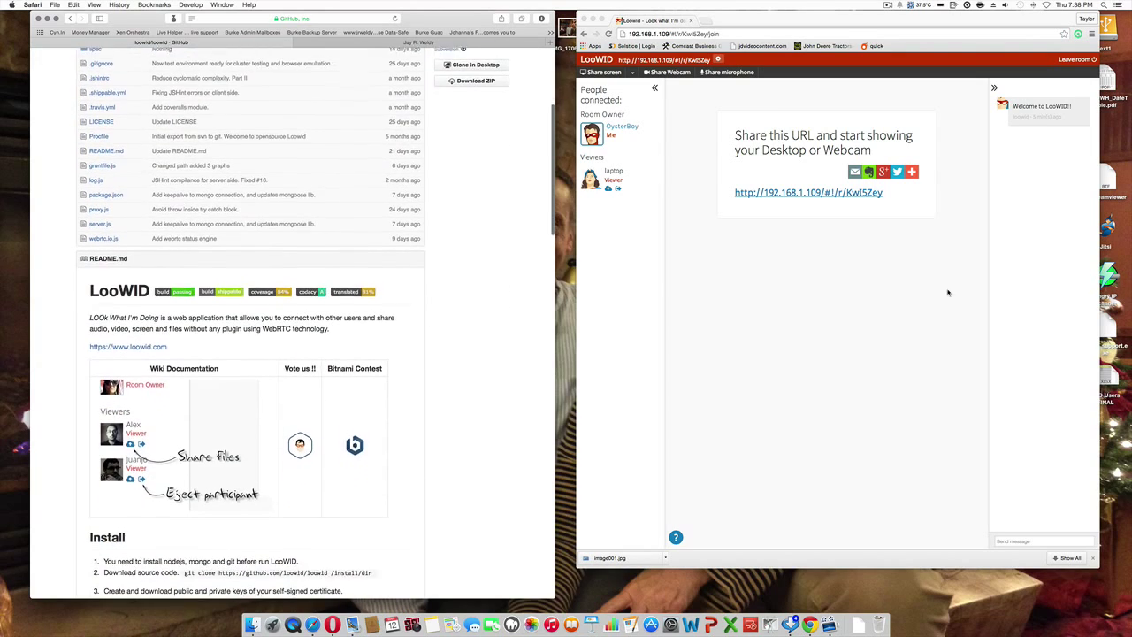
View the resolutions offered for screen sharing in the LooWID room in Chrome, and dismiss the downloads bar.
click(863, 325)
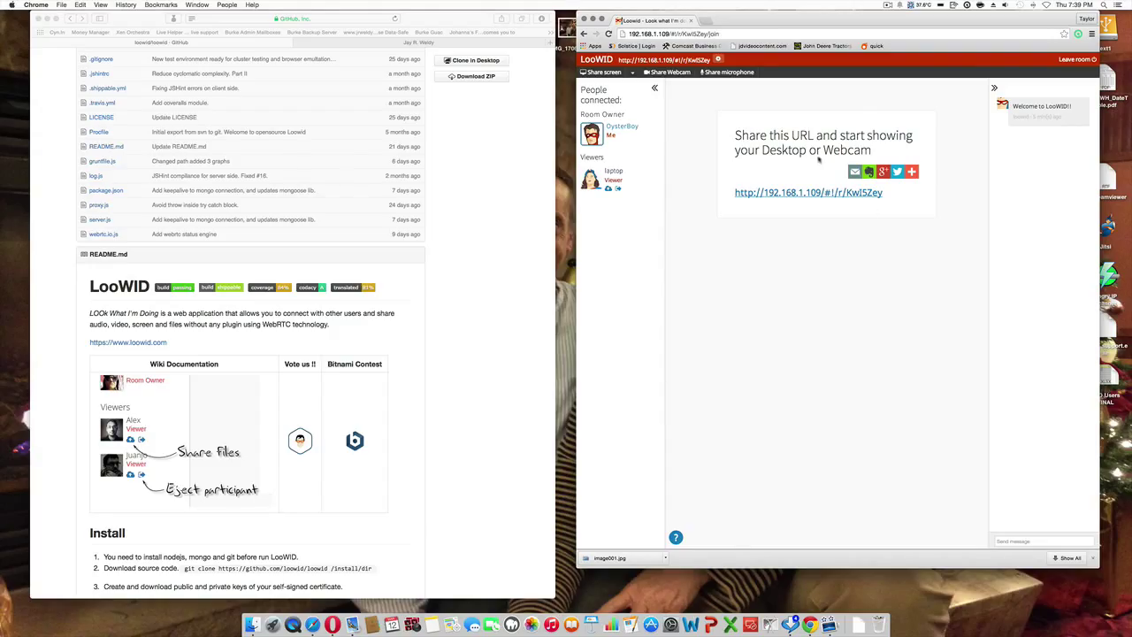
click(634, 72)
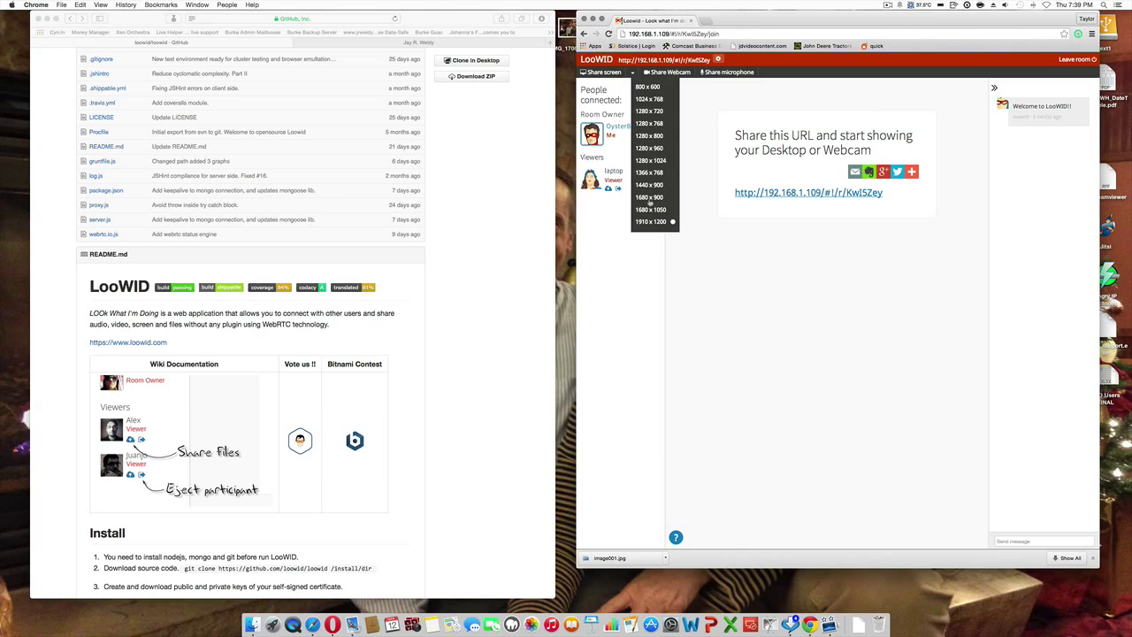
click(635, 74)
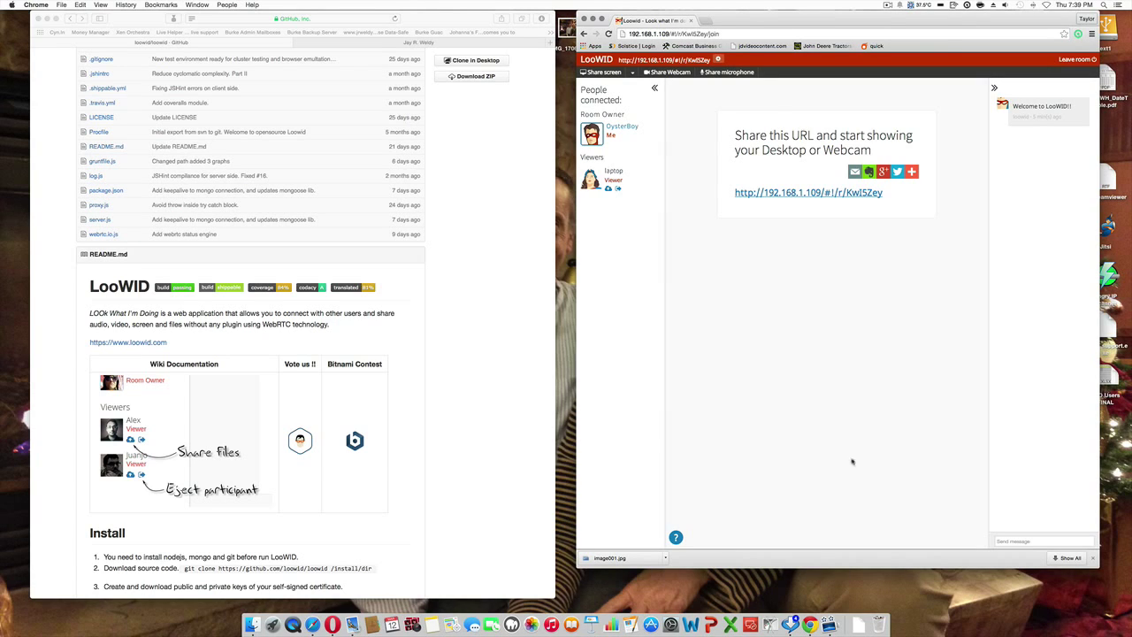
click(1093, 558)
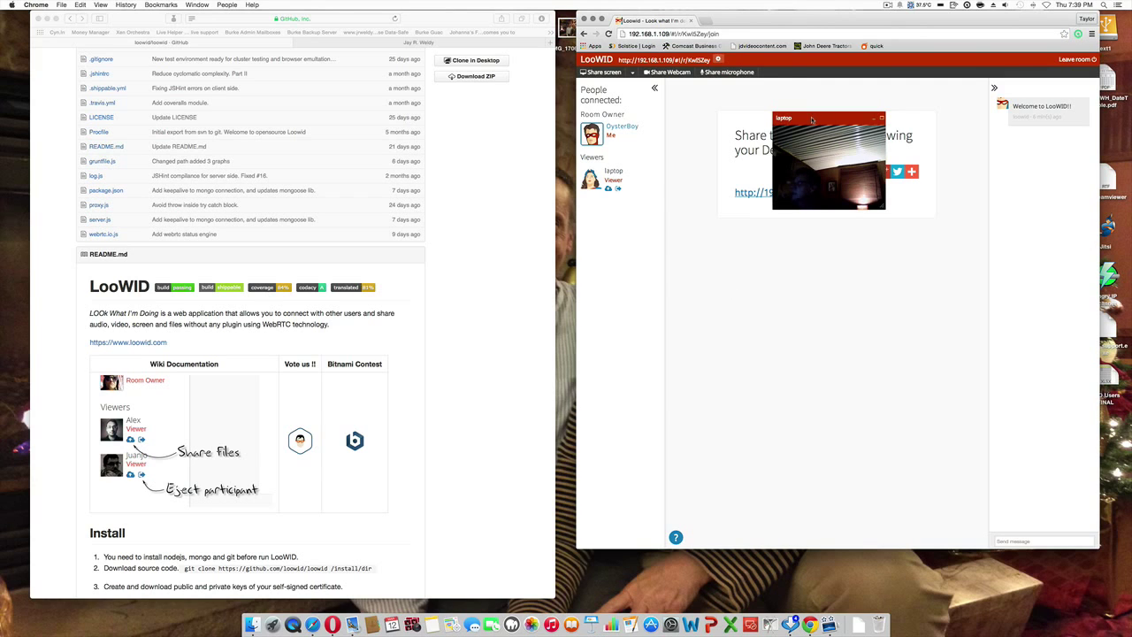
Maximize and restore the laptop's webcam window, and leave it at a small size just below the room URL box.
drag(810, 309, 979, 442)
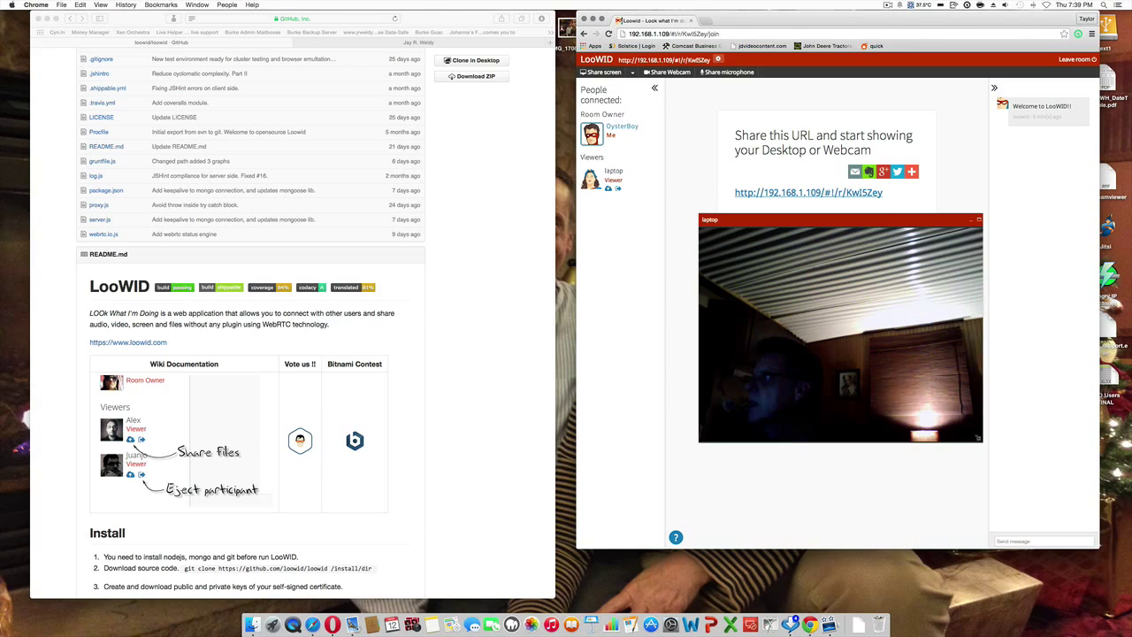
click(978, 219)
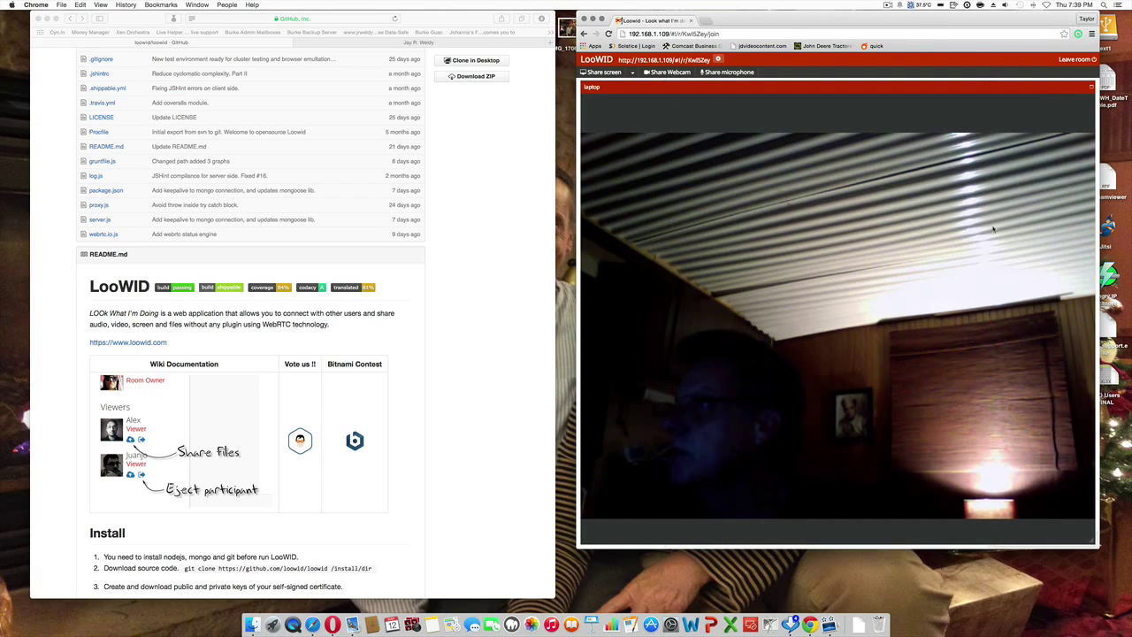
click(1091, 87)
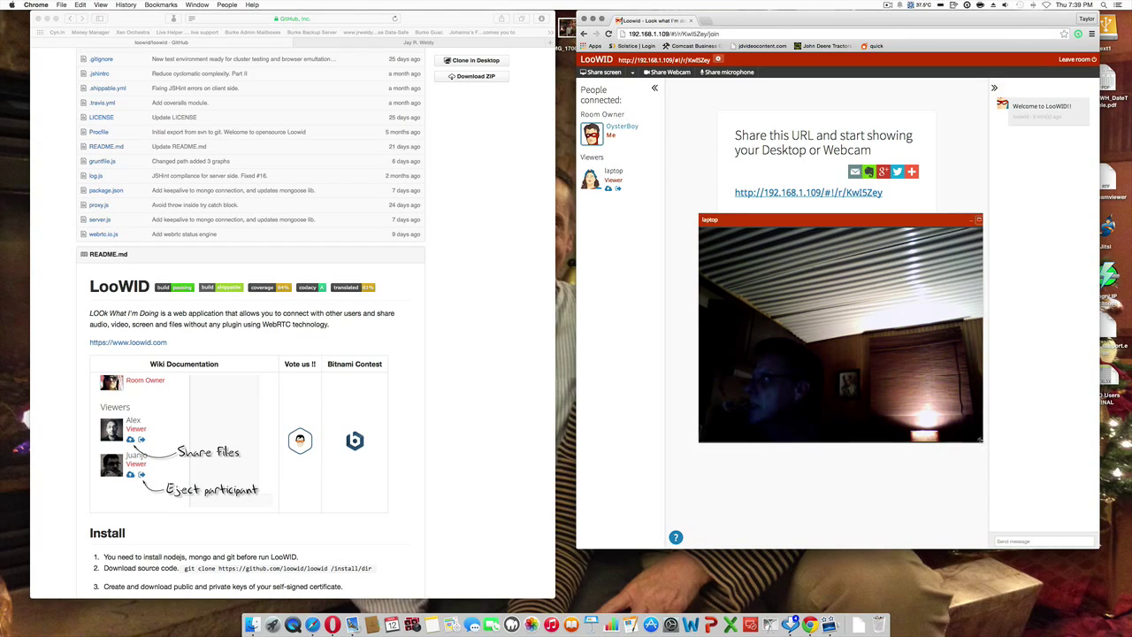
drag(984, 445, 850, 360)
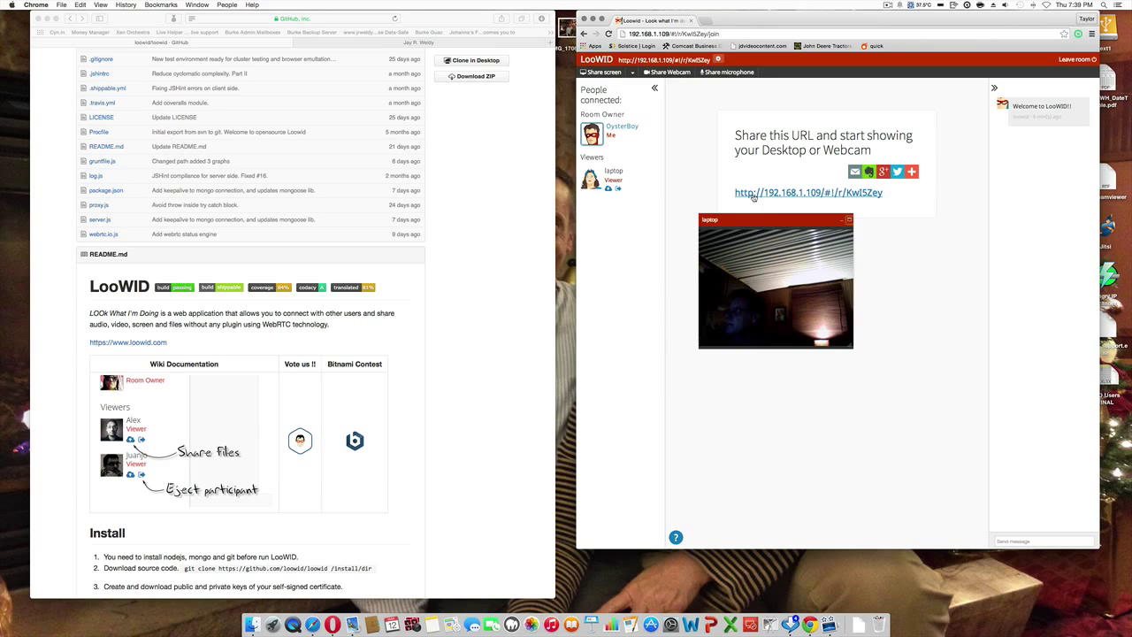
drag(766, 221, 717, 228)
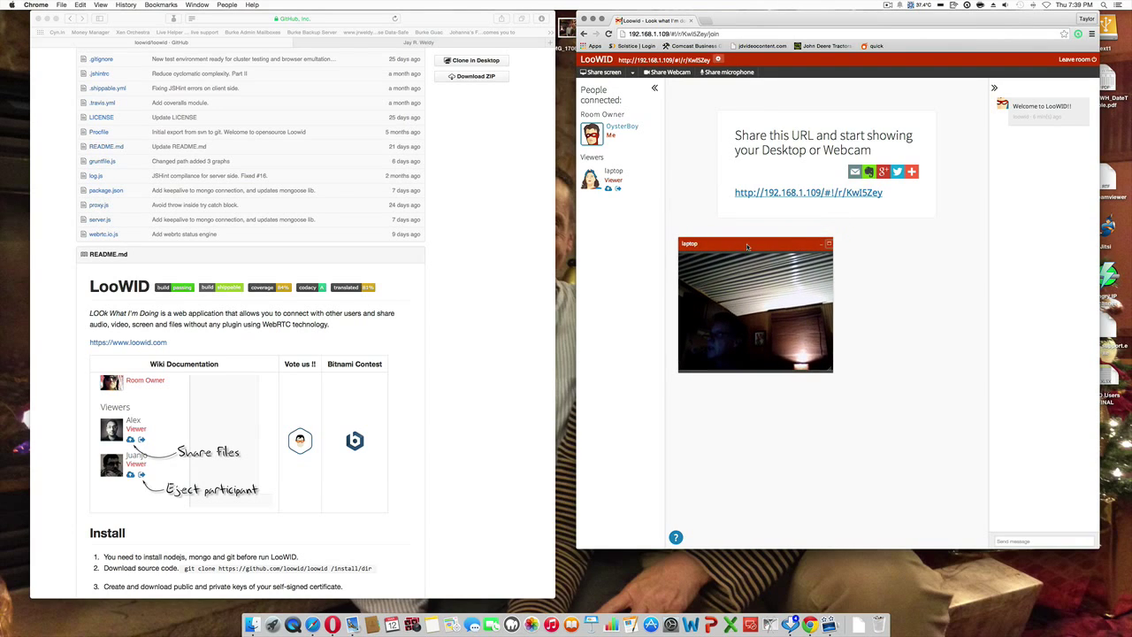
Collapse the list of connected people and expand it again.
click(656, 87)
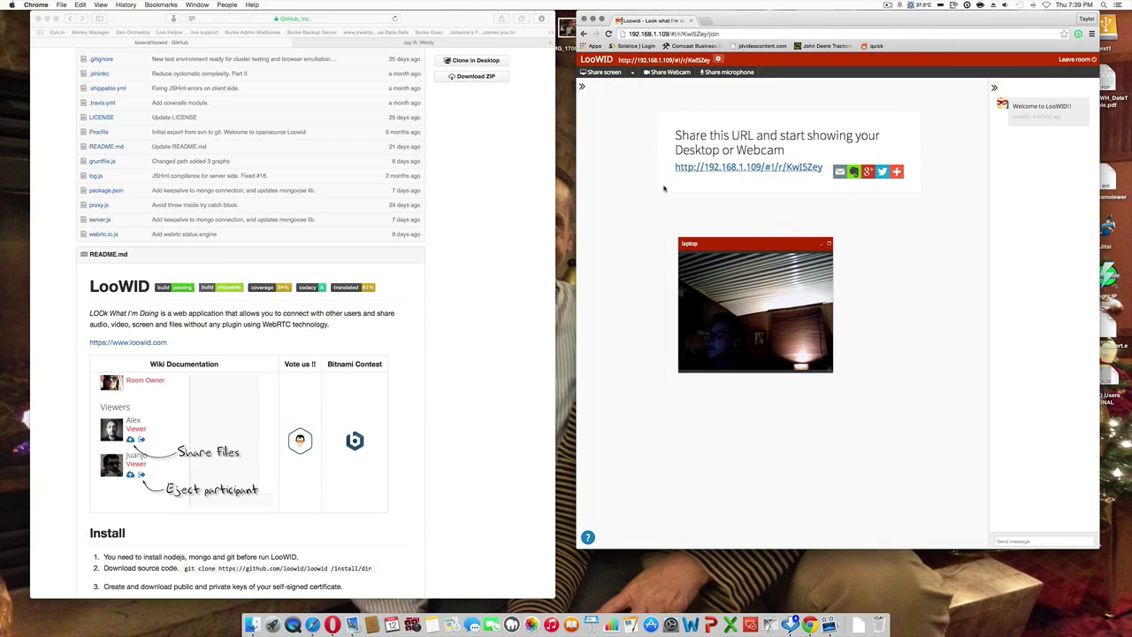
click(583, 87)
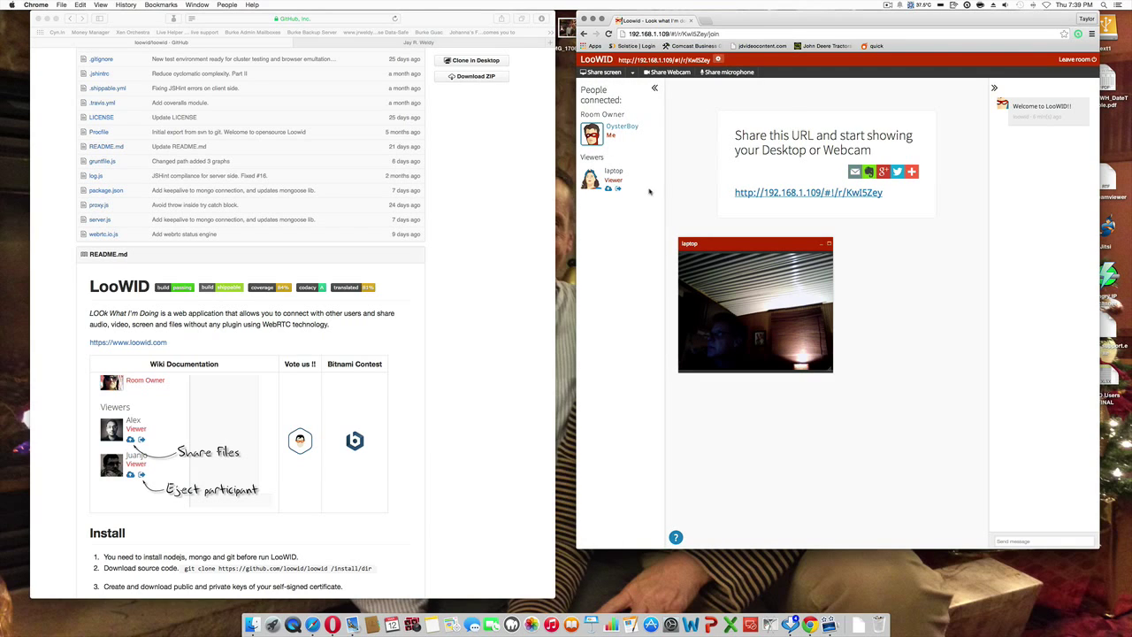
Share the webcam with camera access allowed, and stack its enlarged window directly beneath the laptop's video.
click(672, 73)
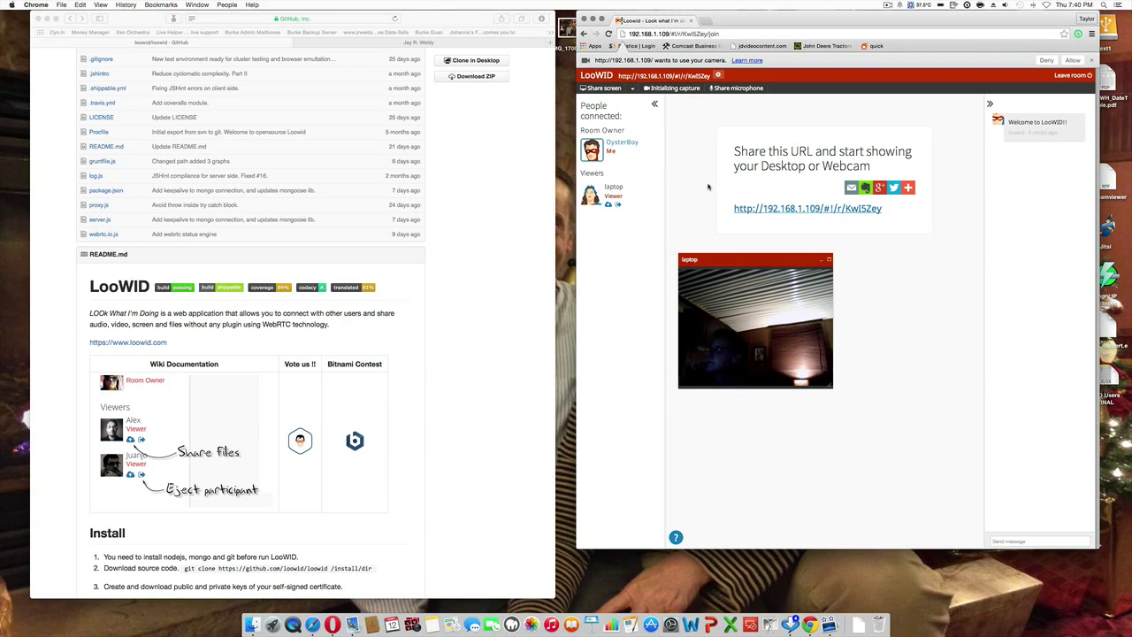
click(1072, 60)
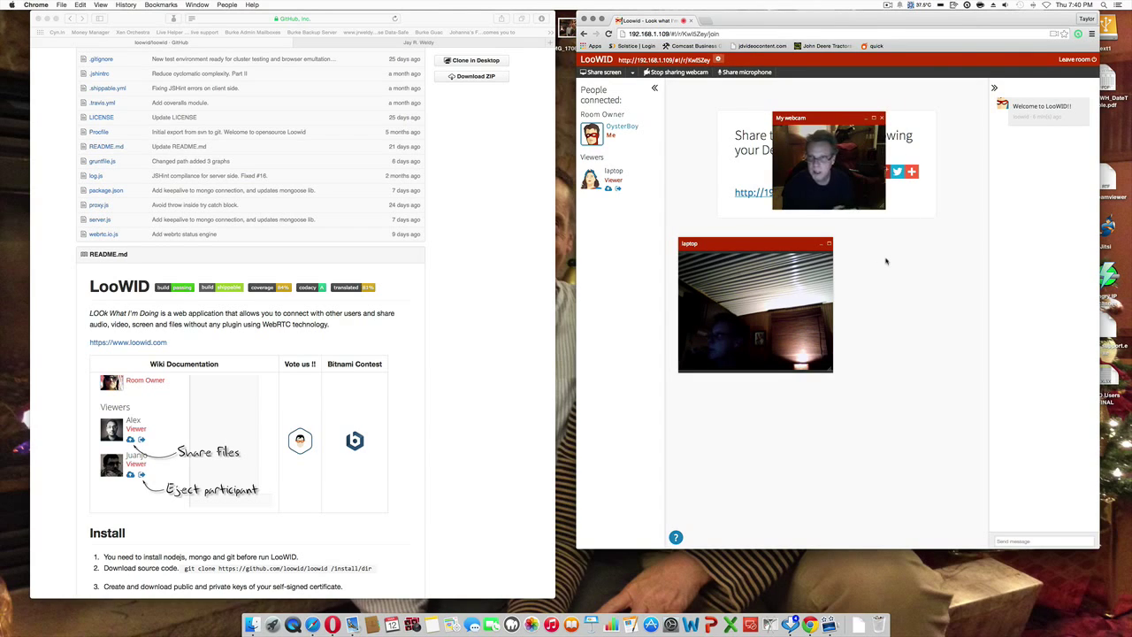
drag(876, 185, 905, 208)
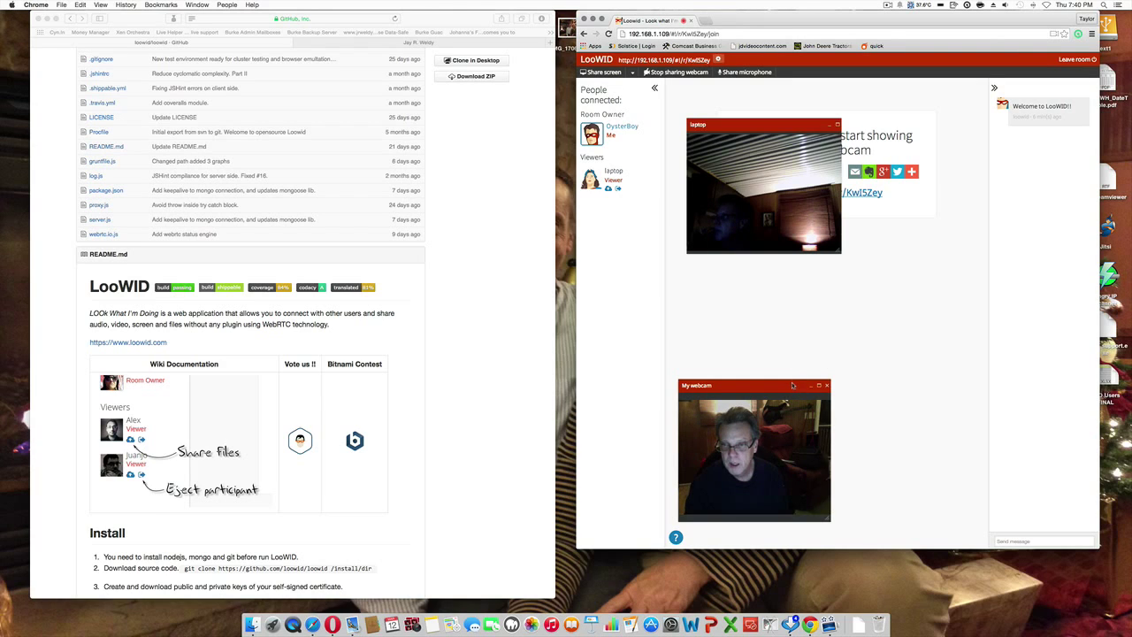
drag(792, 384, 805, 281)
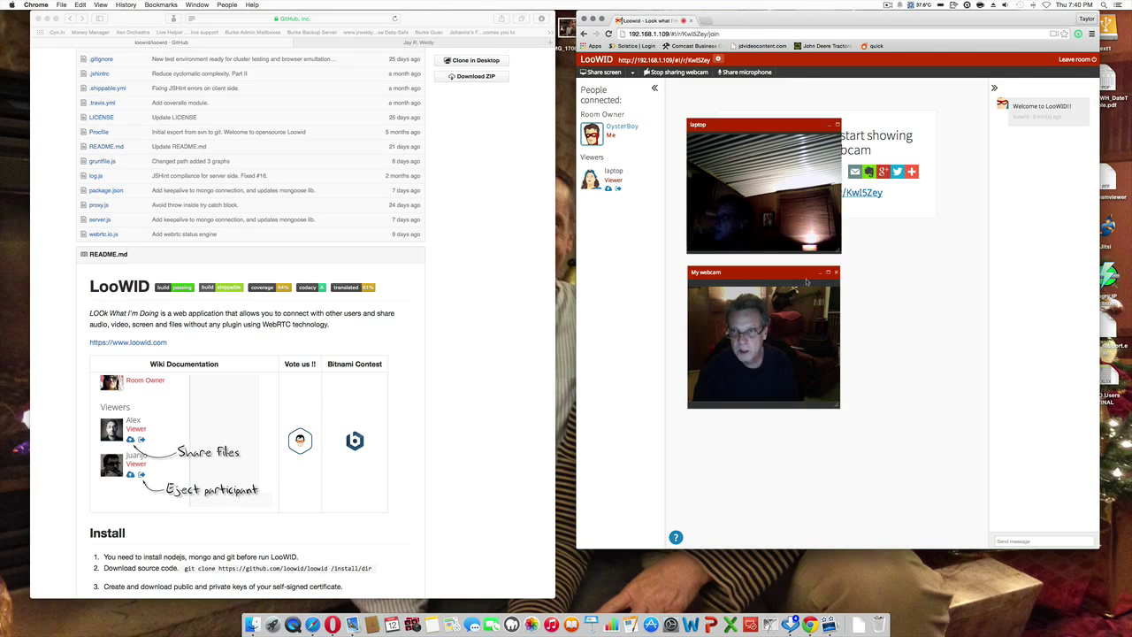
Install the Loowid Multidomain Screen Capturing extension offered when sharing the screen, close its store page, and try to share the screen again.
click(609, 76)
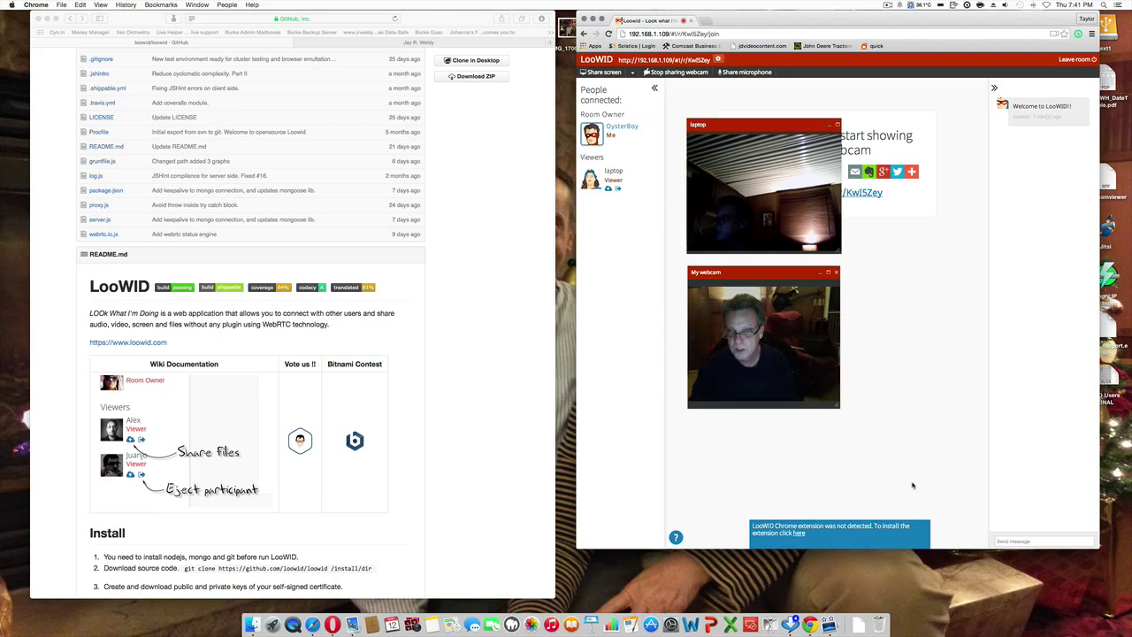
click(798, 533)
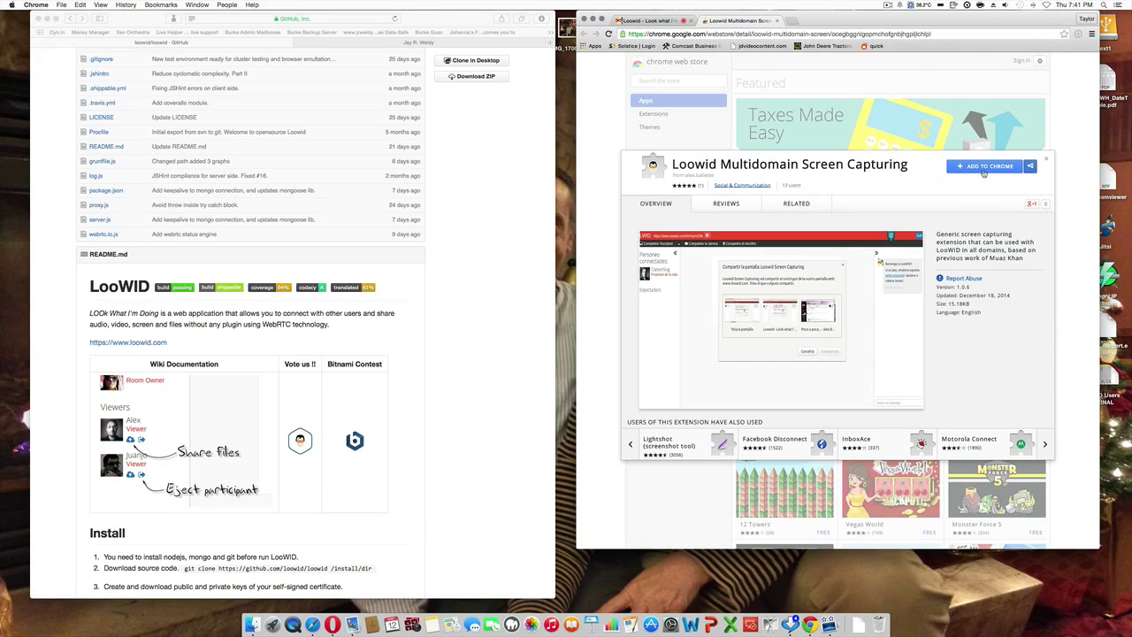
click(984, 171)
click(911, 107)
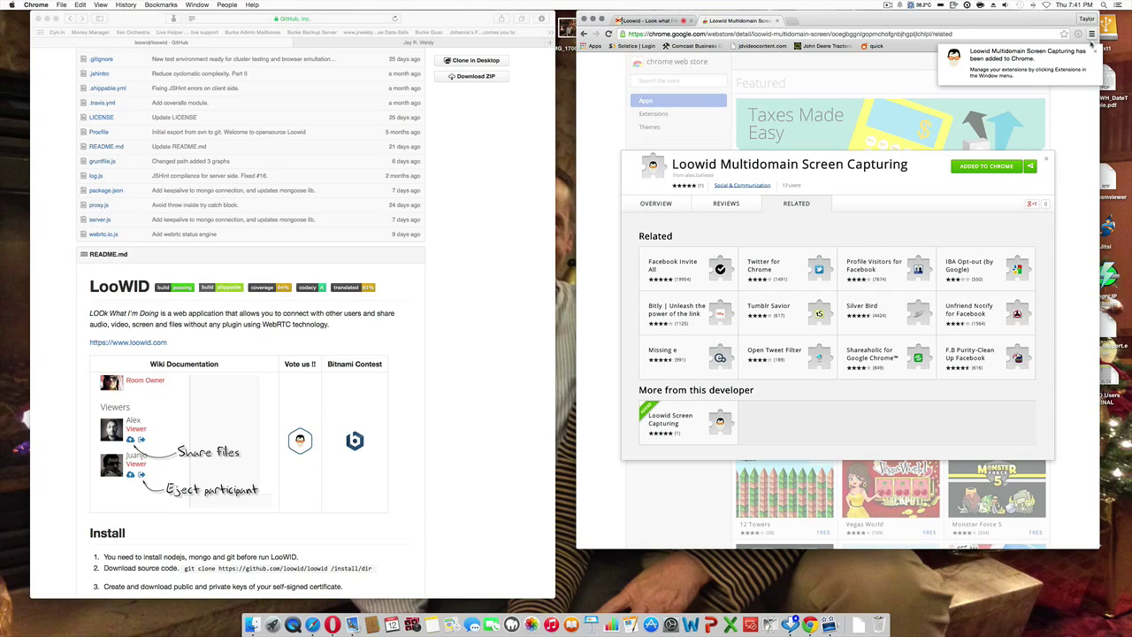
click(1094, 51)
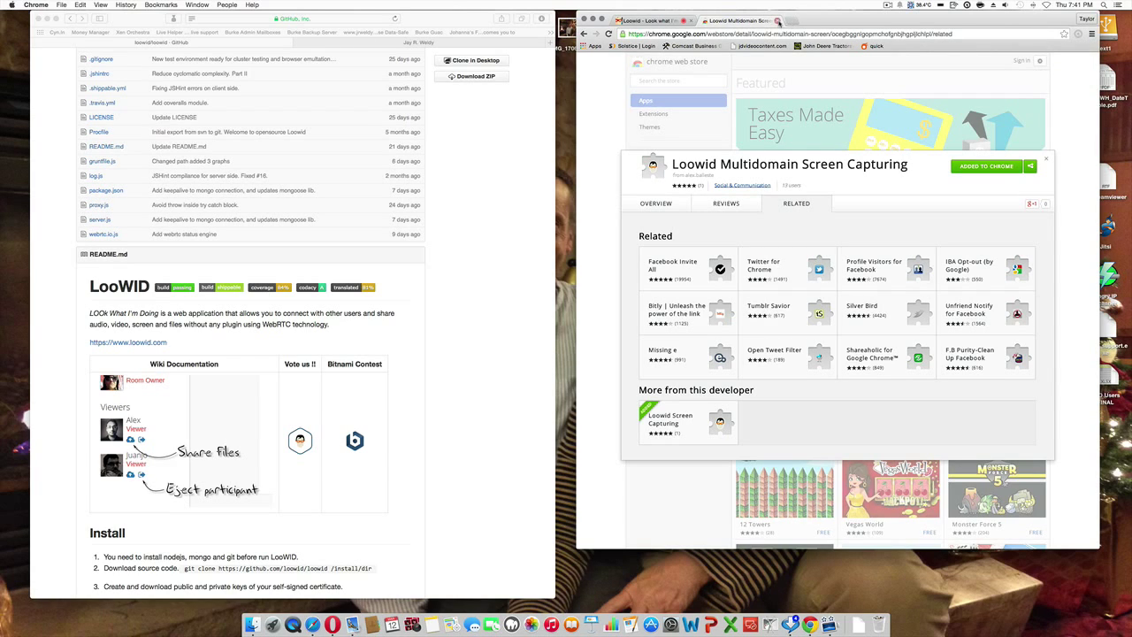
click(777, 20)
click(602, 71)
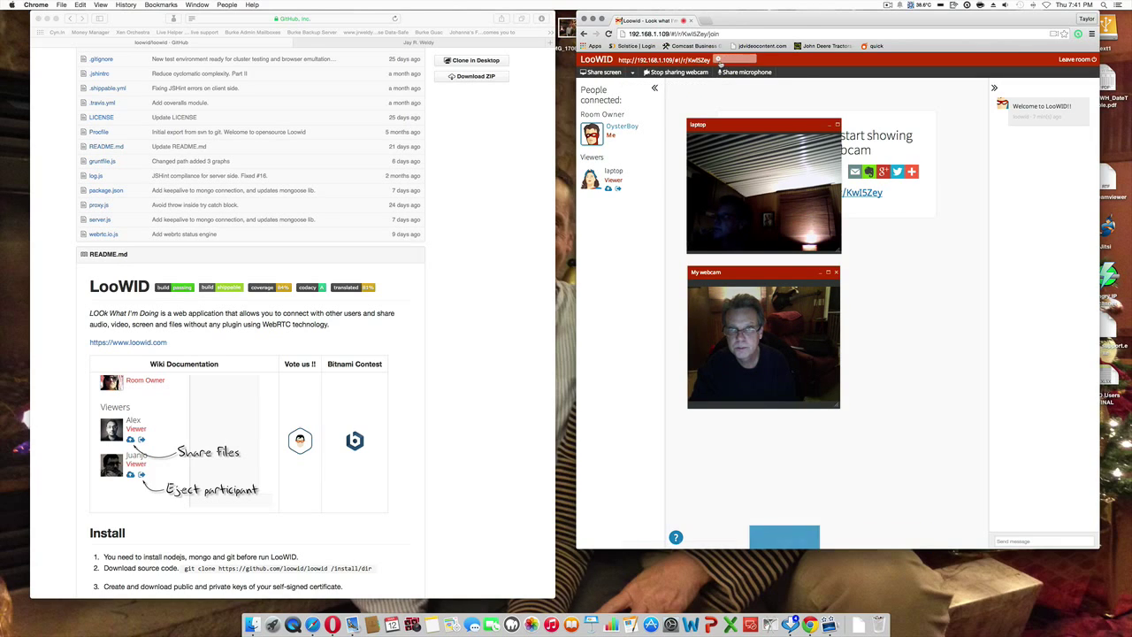
Title the room with the owner's first name followed by "Room", make it a standing room, and save the room settings.
click(721, 60)
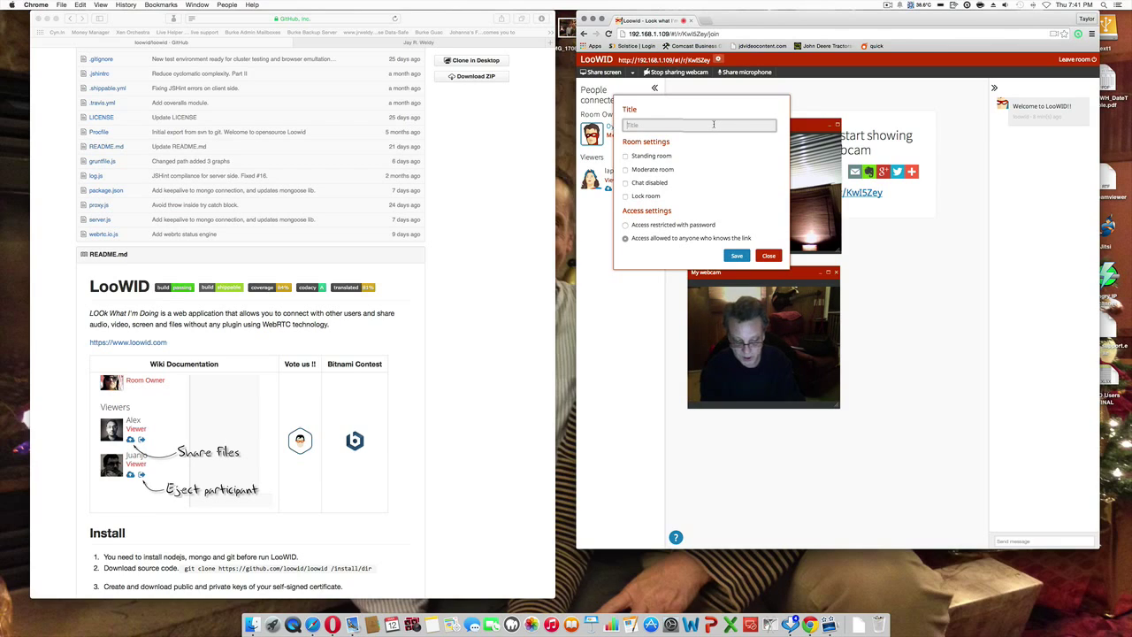
click(714, 124)
text(Jay's Room)
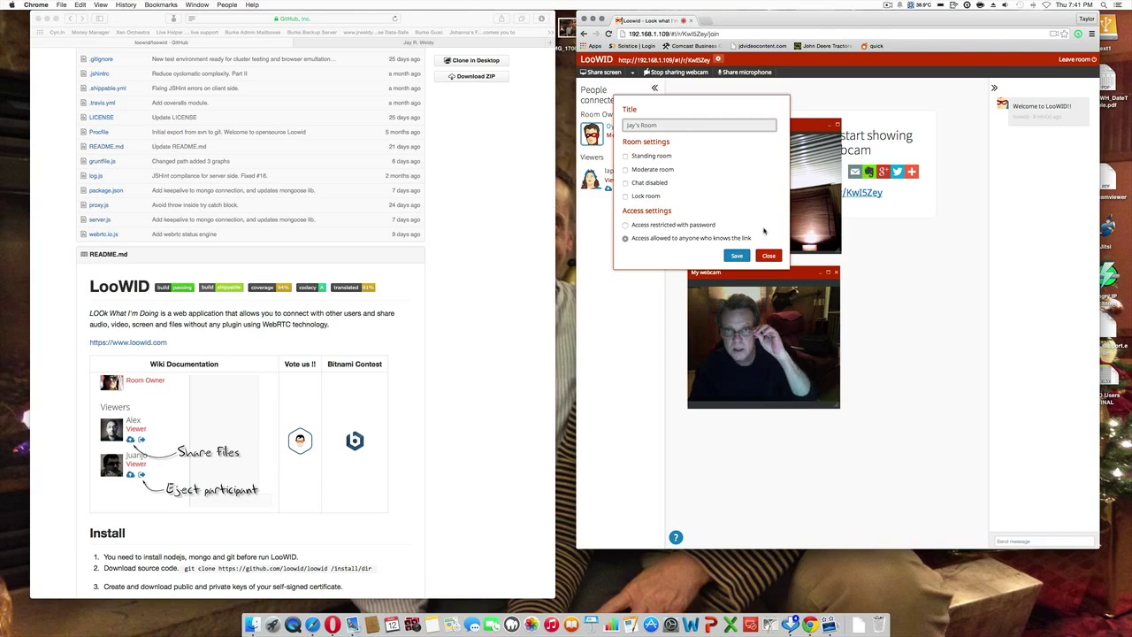
click(625, 156)
click(737, 255)
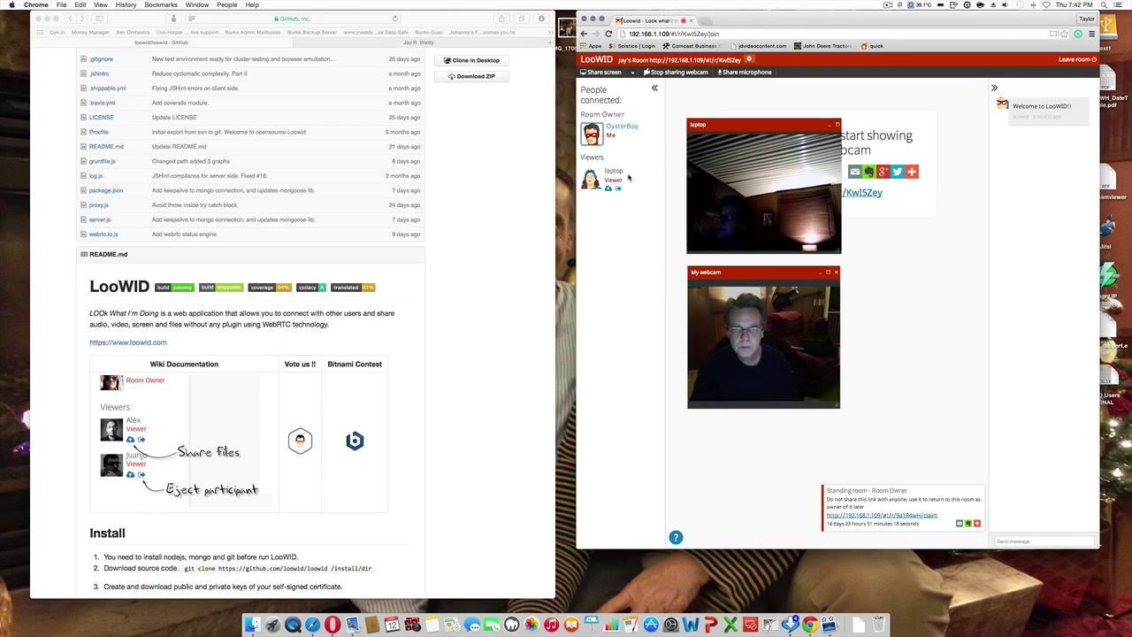
Replace the room owner's display name with the owner's first name and save the profile.
click(592, 141)
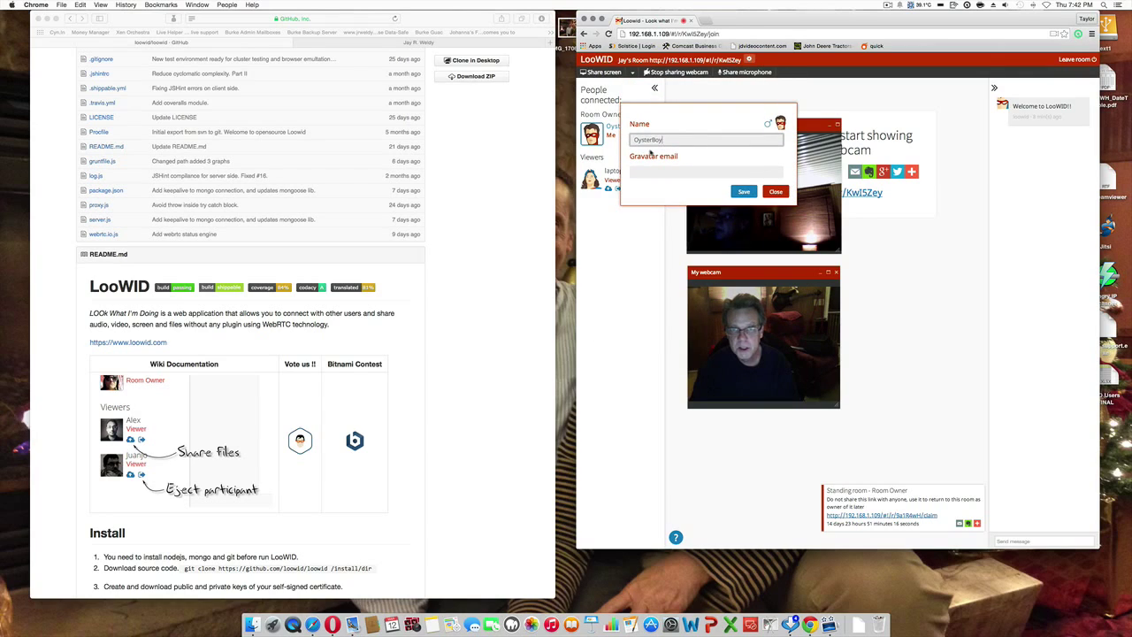
key(super+a)
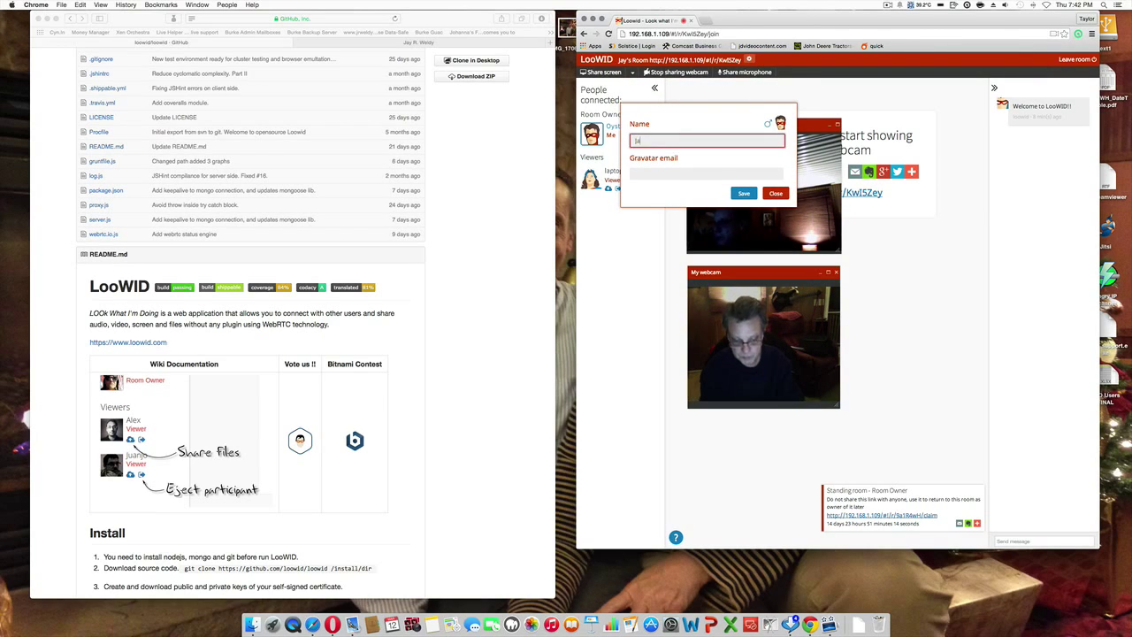
text(Jay)
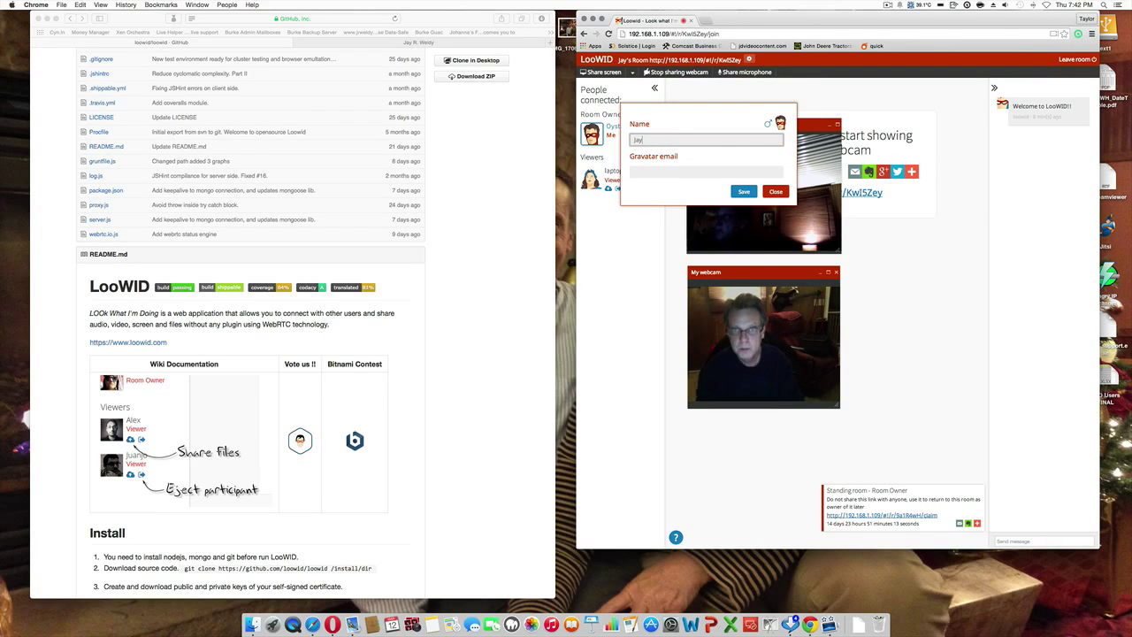
click(741, 191)
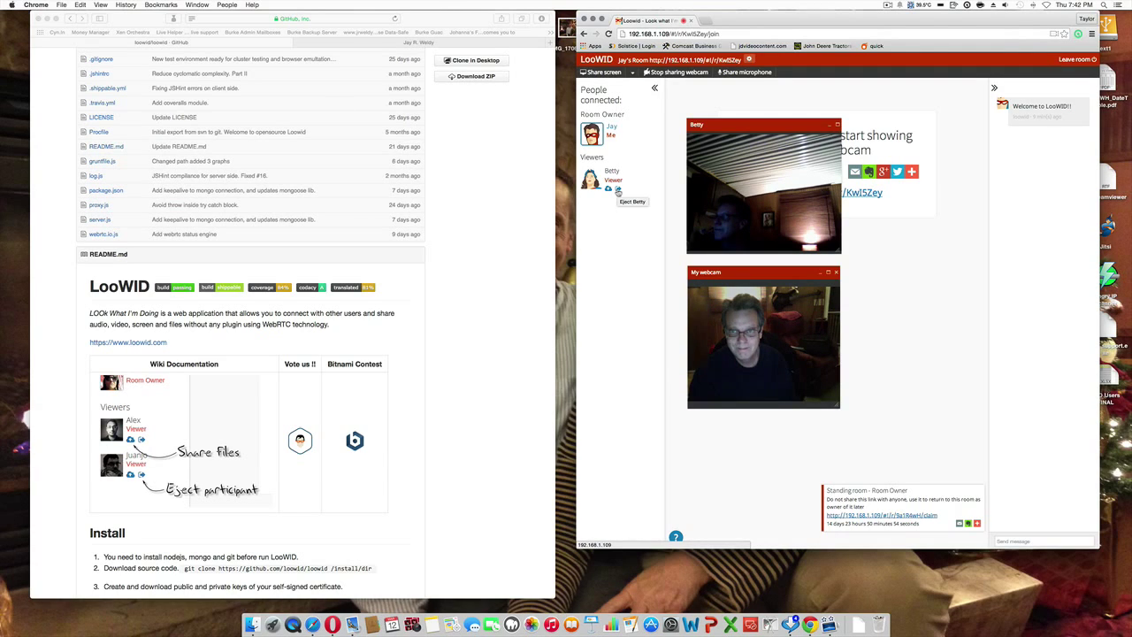
Share FY15_WH_DateTable.pdf from the Desktop with the connected viewer, and remove the shared file from the room.
click(608, 190)
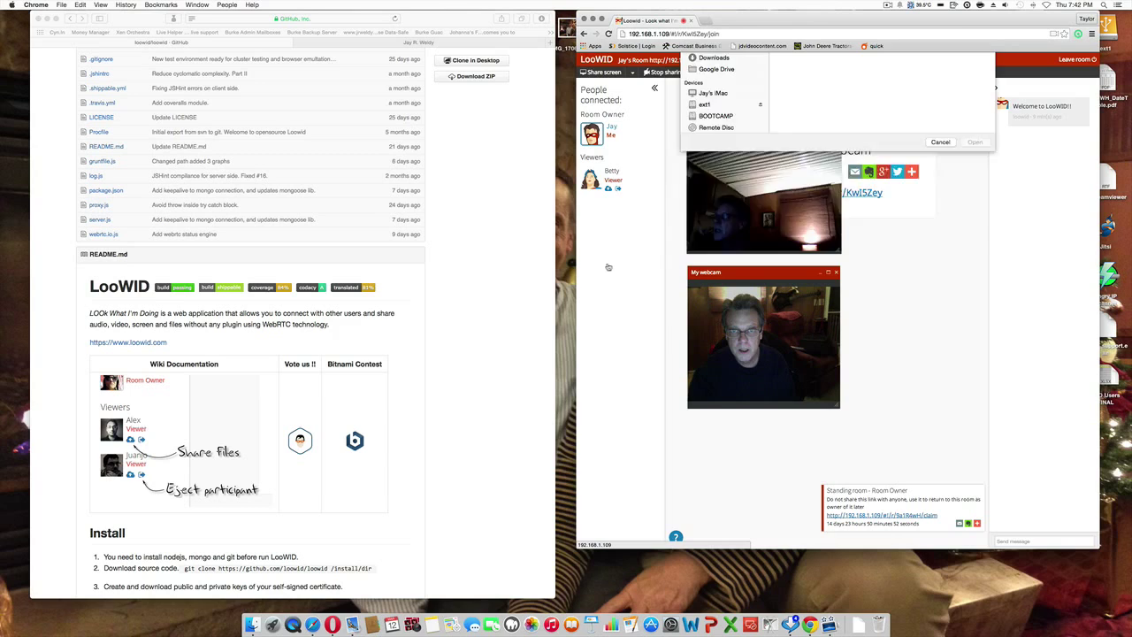
scroll(854, 212, down, 3)
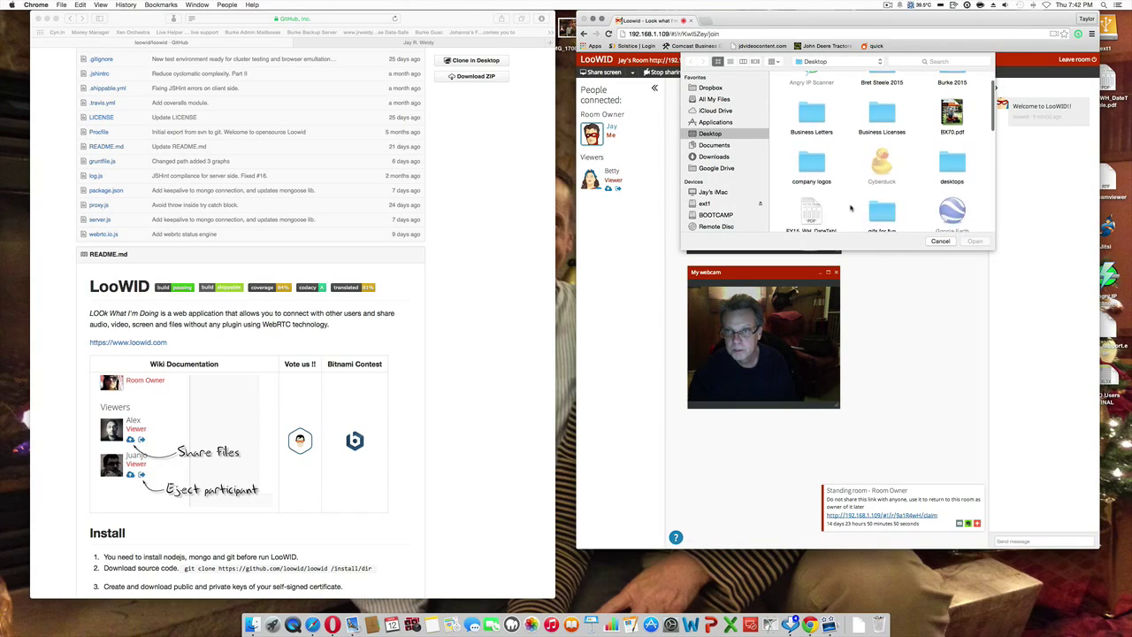
click(821, 172)
double_click(815, 169)
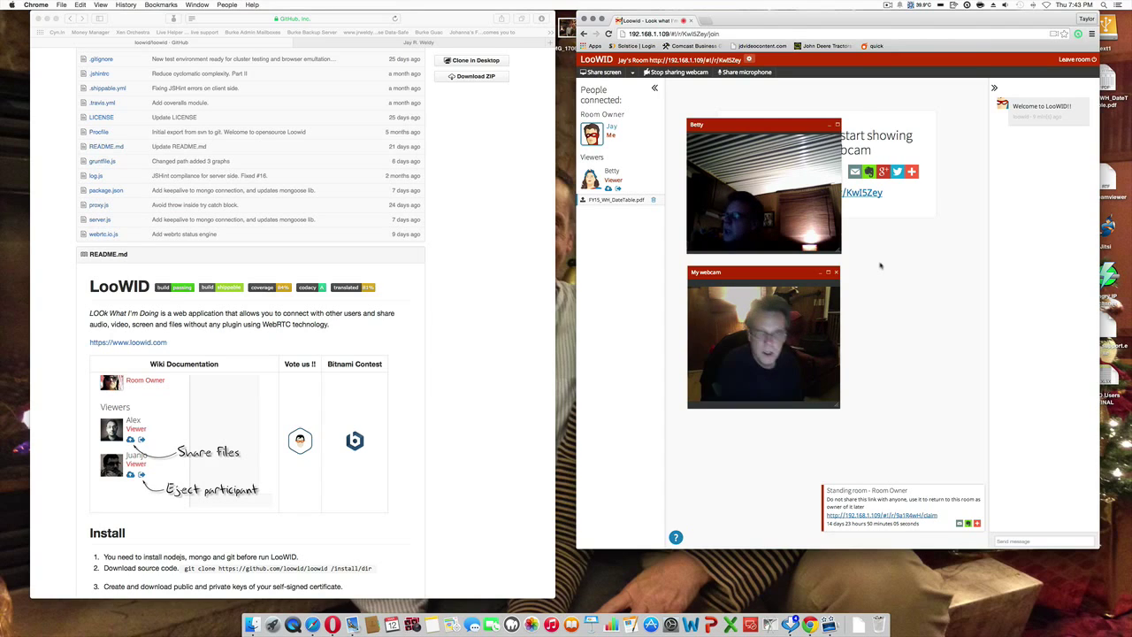
mouse_move(912, 174)
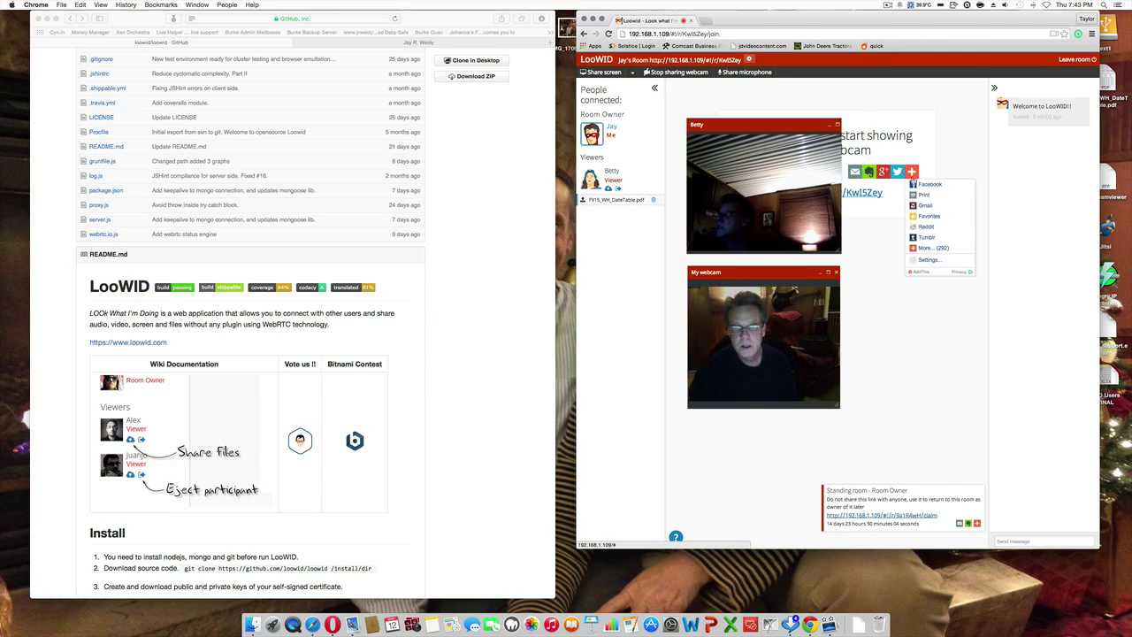
click(653, 199)
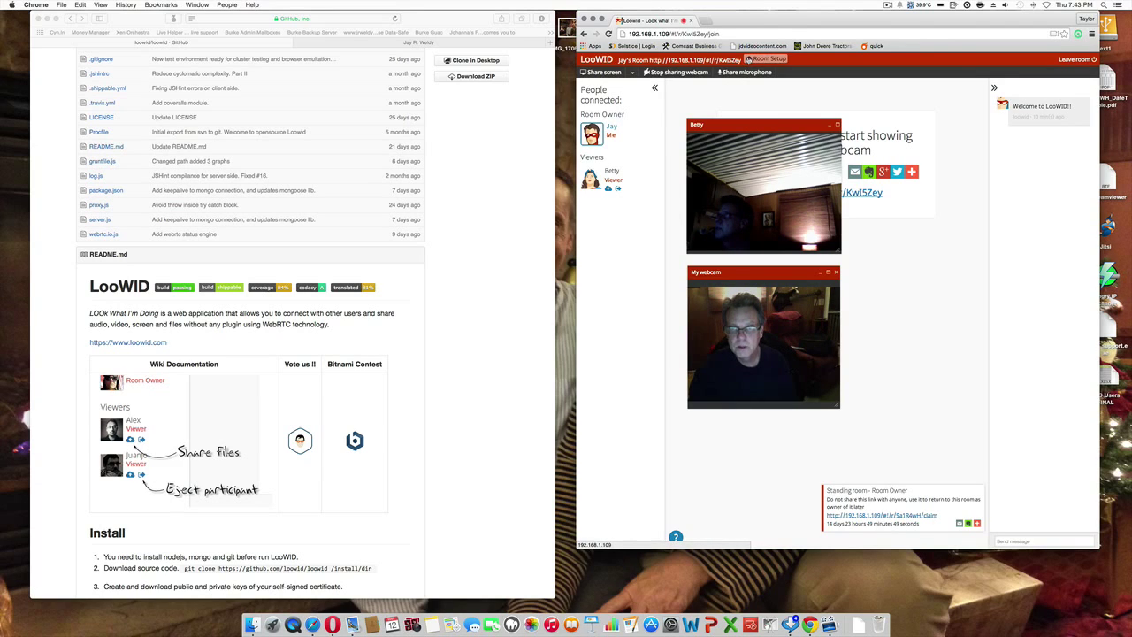
Hide the sidebar of connected people and show it again.
click(655, 88)
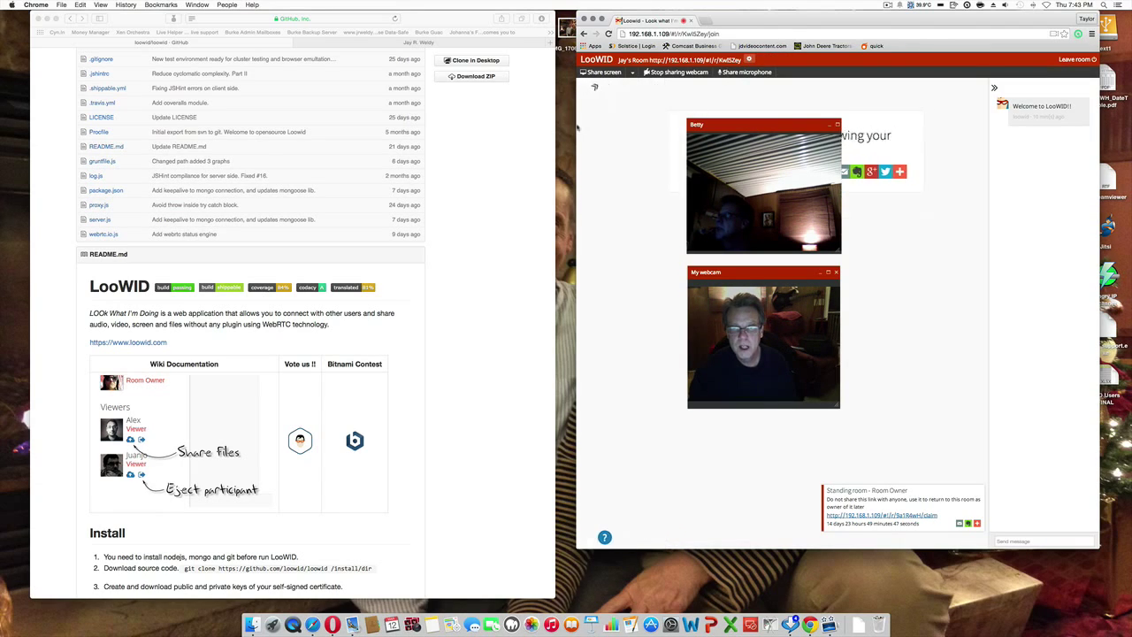
click(585, 89)
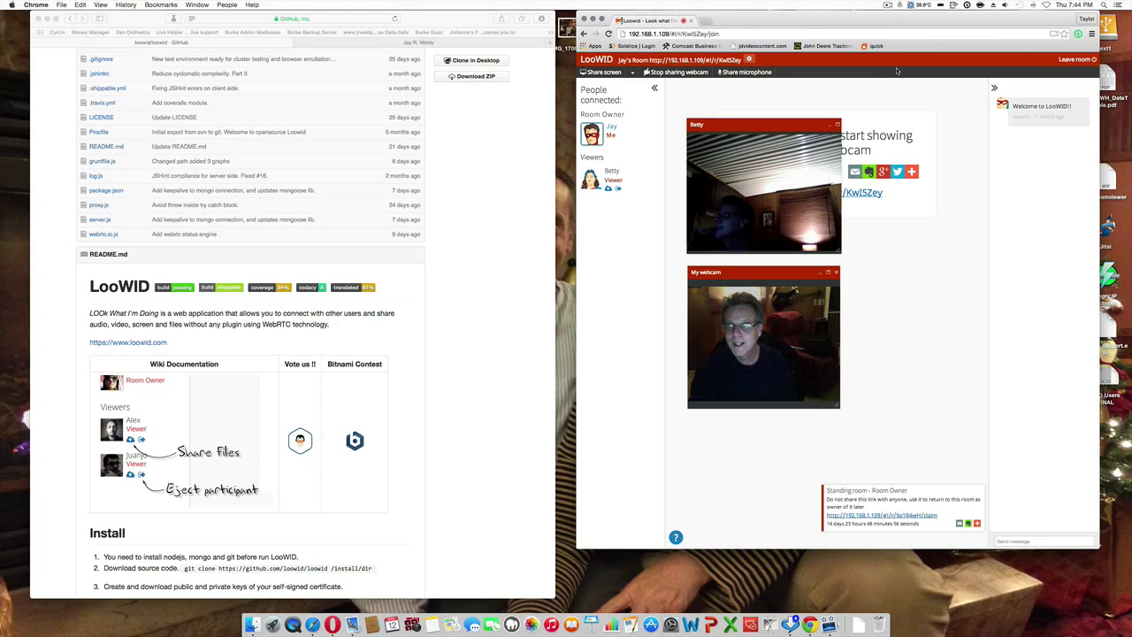
click(888, 5)
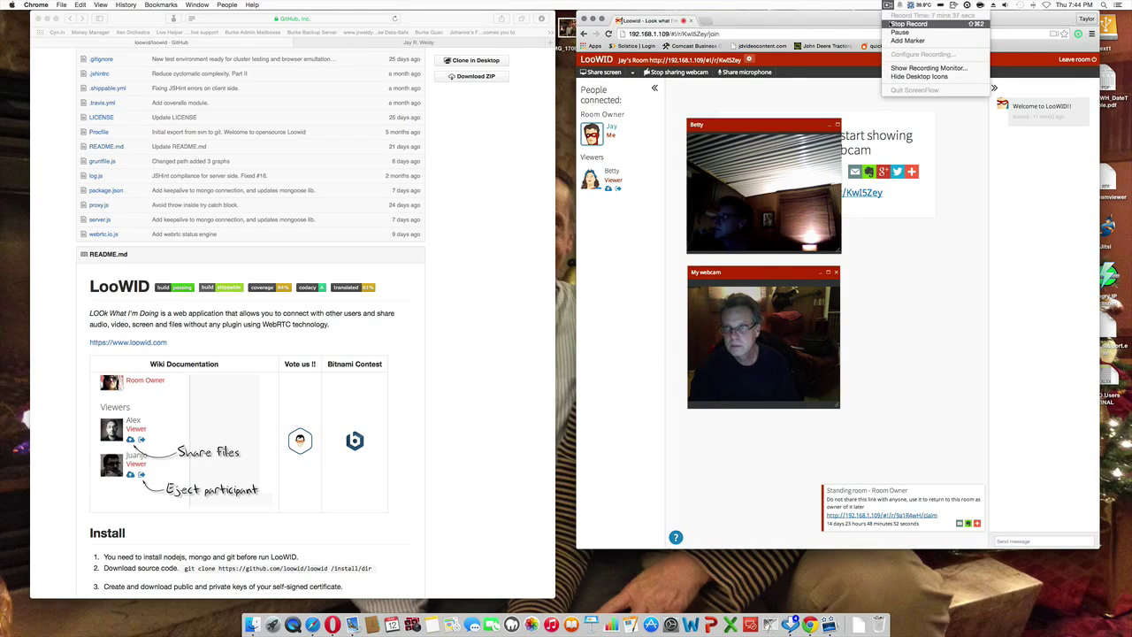